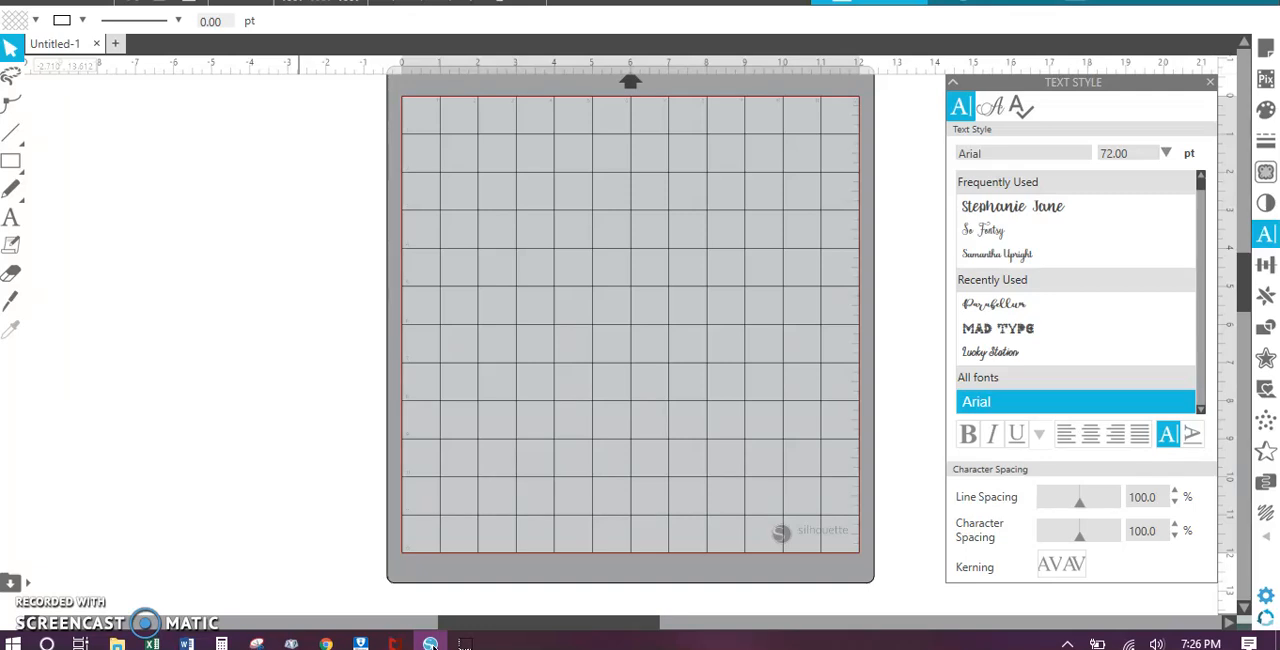
Step: Add a short first name as a text object in 72 pt Arial on the mat's upper half
left_click(11, 218)
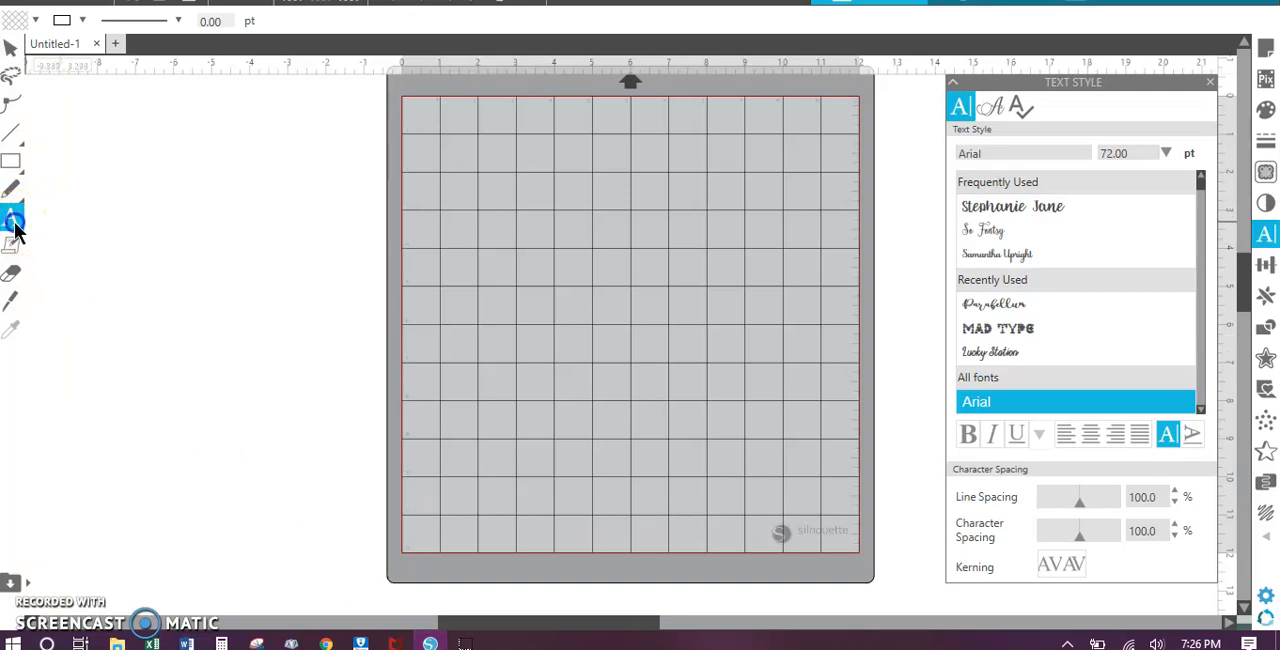
left_click(487, 229)
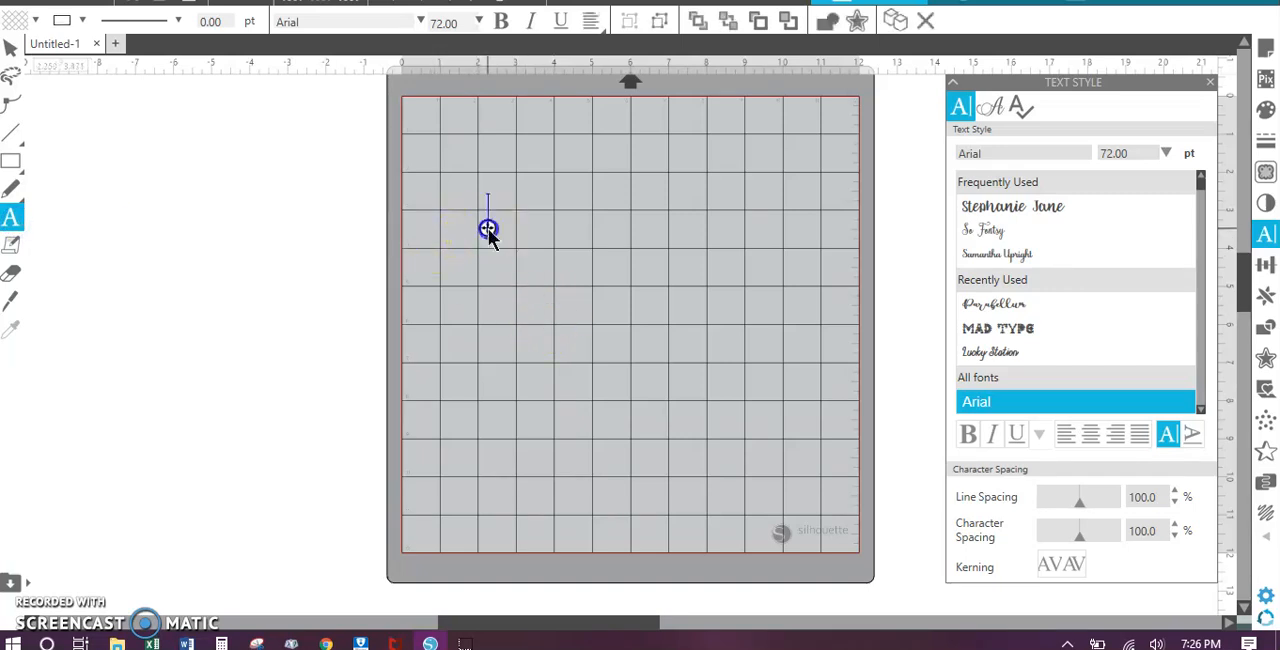
type("Sat")
key("BackSpace")
key("BackSpace")
key("BackSpace")
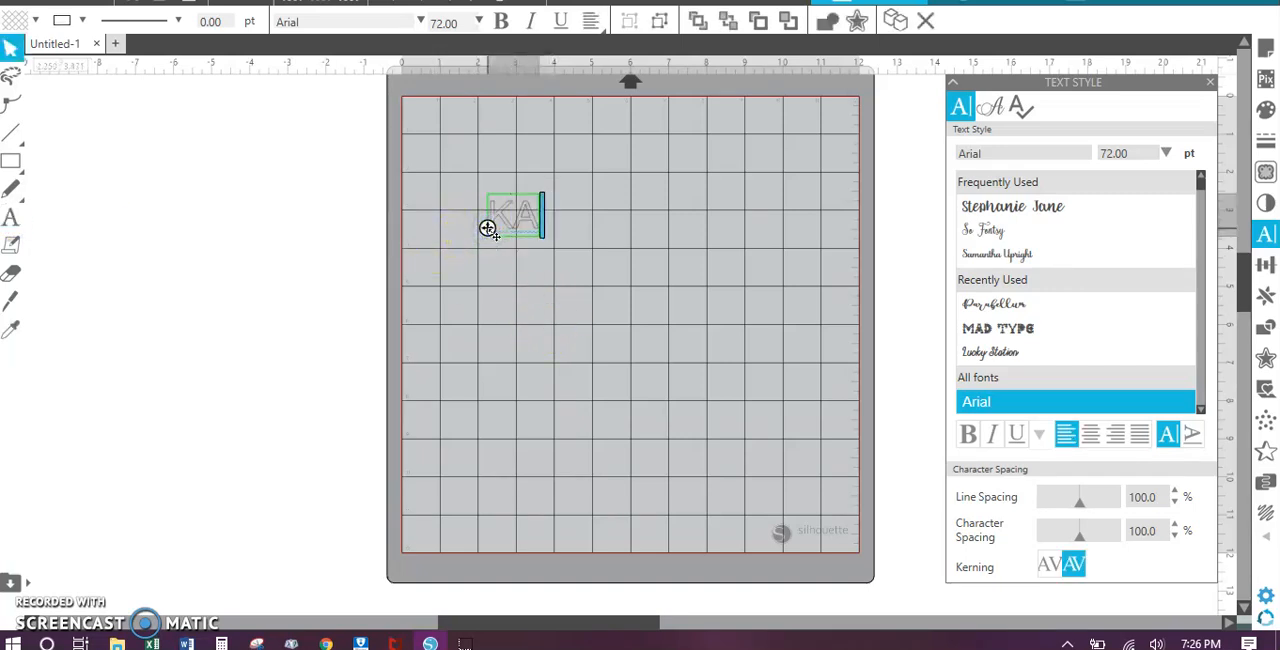
type("Kate")
Step: Enlarge the text object proportionally to about 5.19 in wide and 2.82 in high
left_click(569, 248)
left_click(585, 239)
left_click(541, 218)
left_click_drag(576, 240, 679, 341)
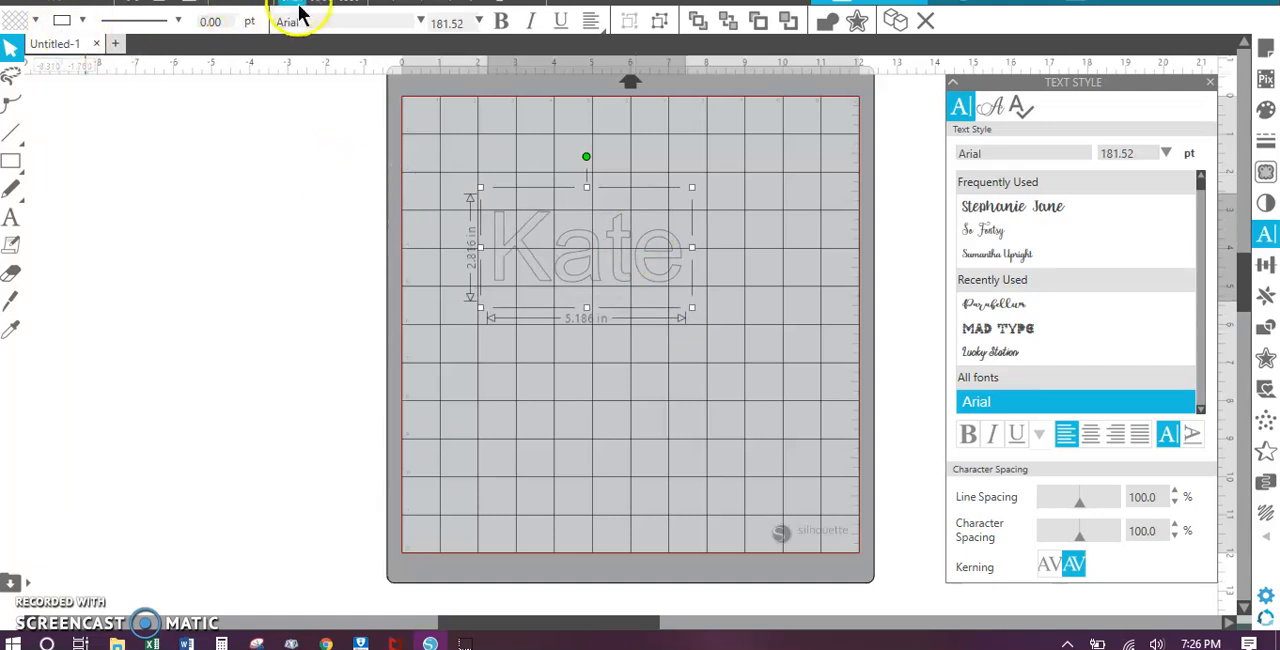
Step: Fill the enlarged text with solid black and deselect it
left_click(82, 20)
left_click(35, 20)
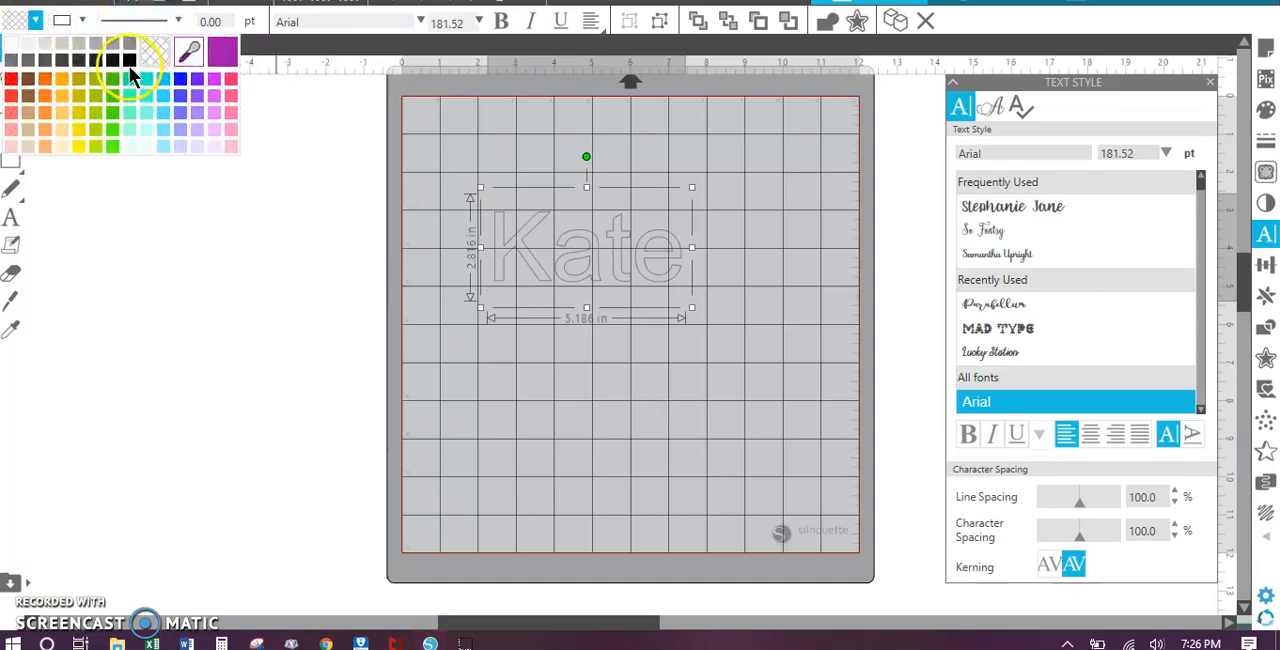
left_click(127, 60)
left_click(642, 329)
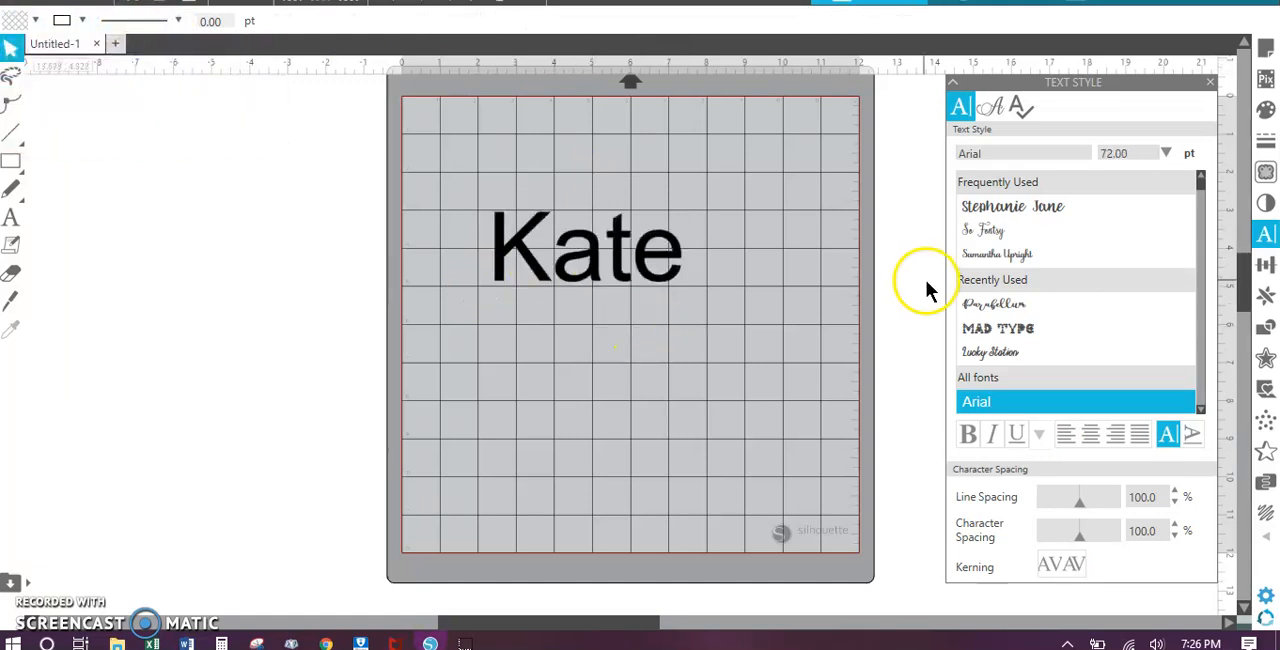
Step: Open the offset settings and start an outward offset of the black text
left_click(1266, 360)
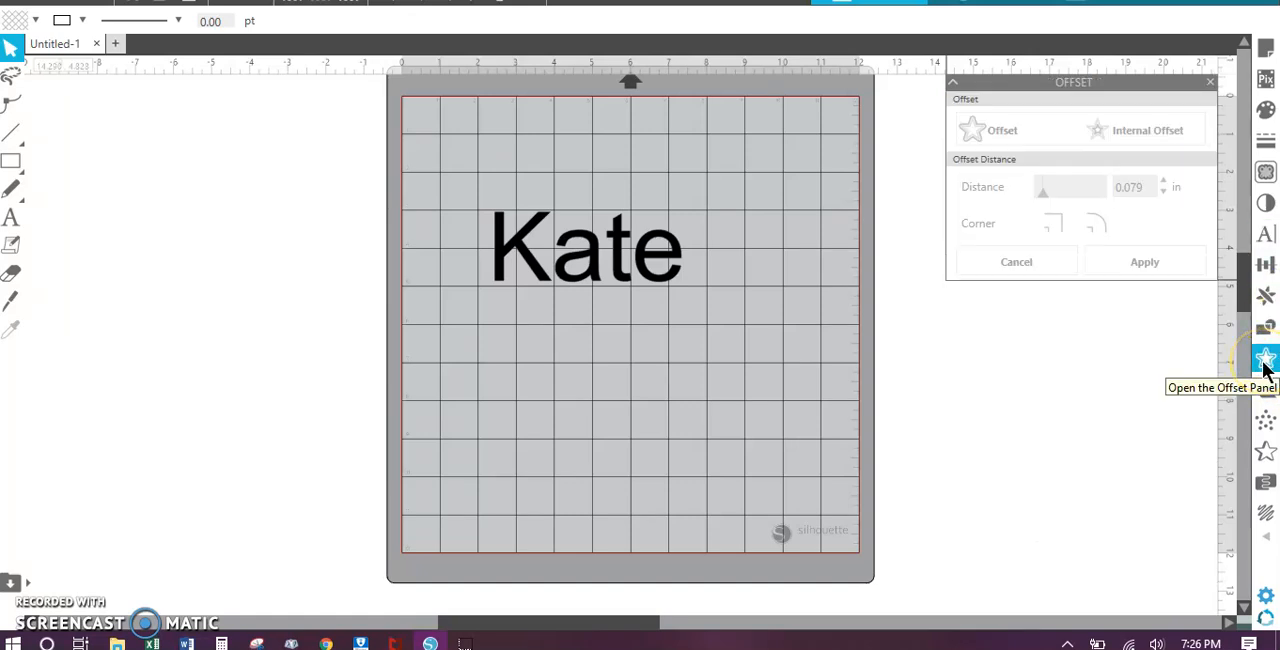
left_click(1057, 175)
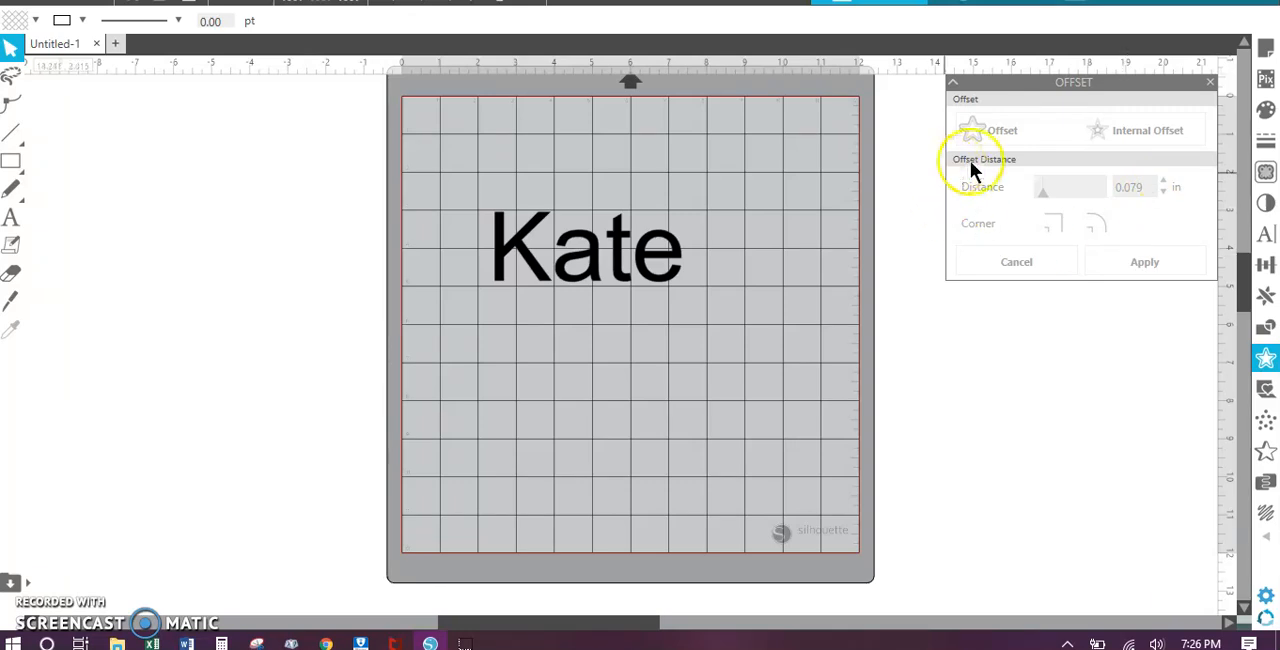
left_click(627, 243)
left_click(975, 135)
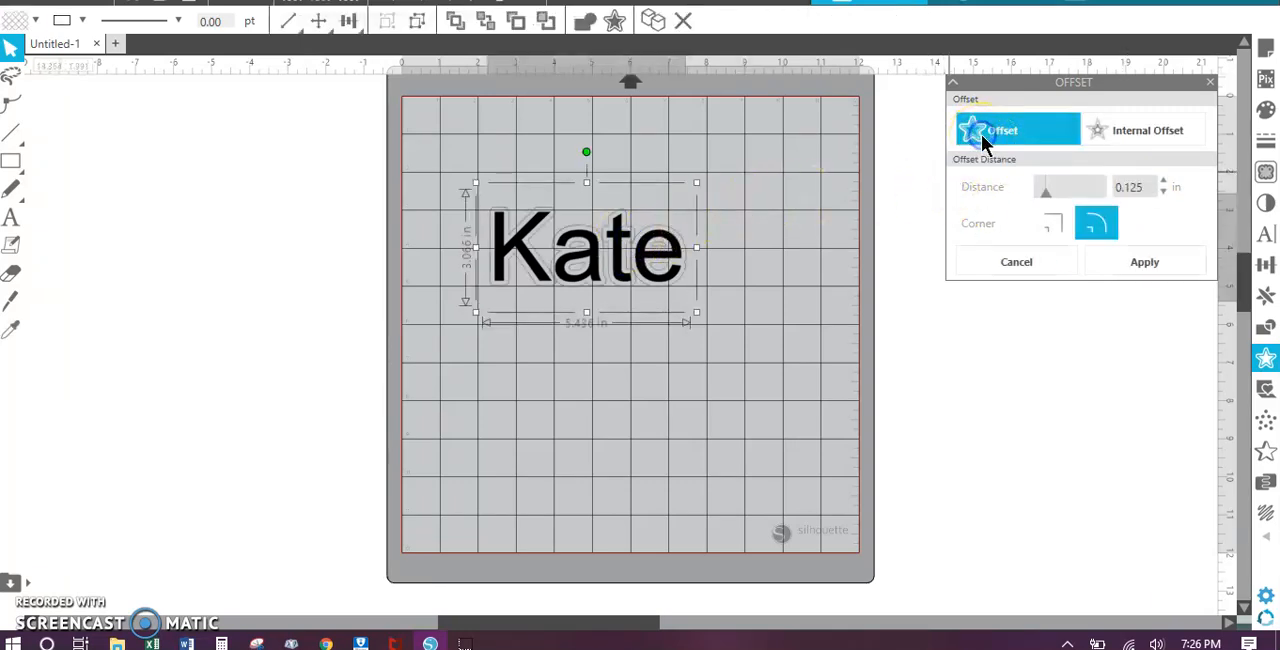
Step: Apply the text's rounded offset at a distance of 0.2 in, then remove that offset
left_click(1181, 188)
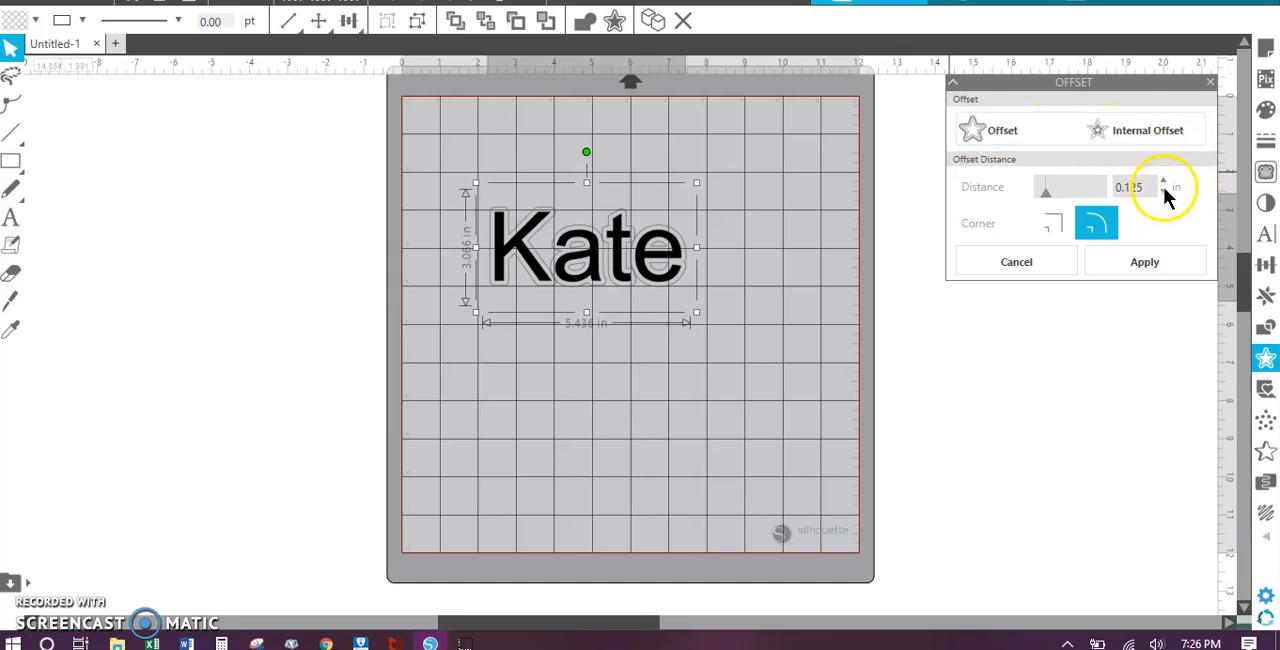
double_click(1150, 186)
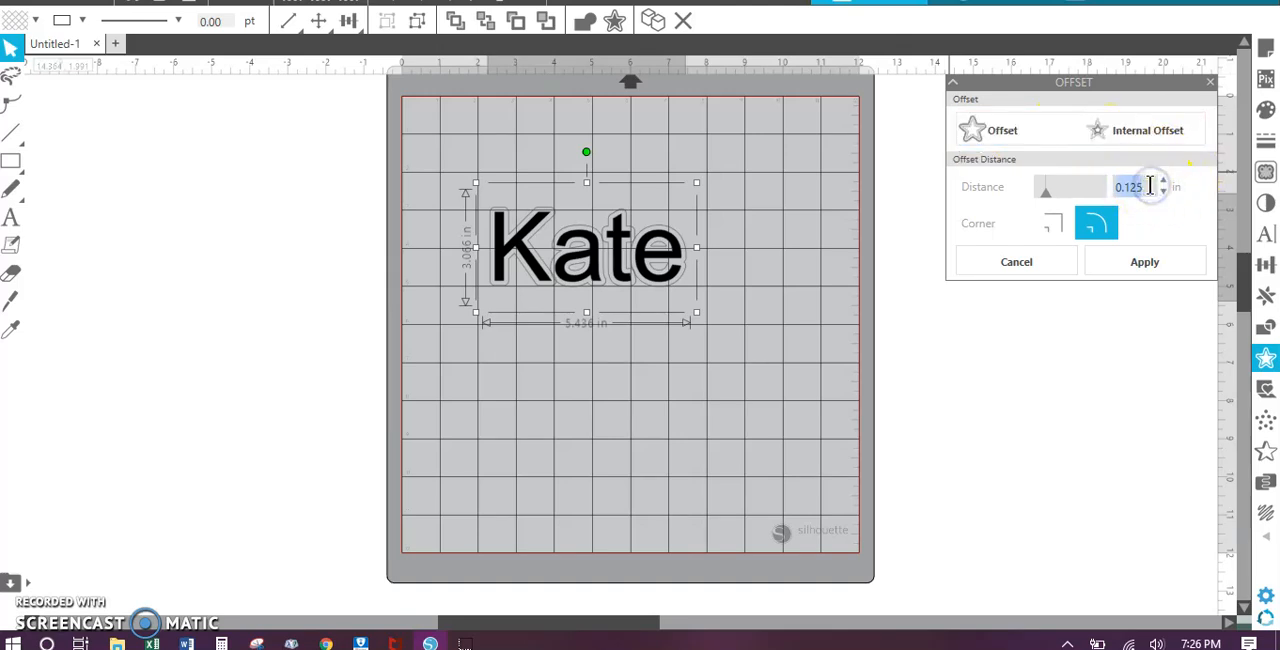
type("0.120")
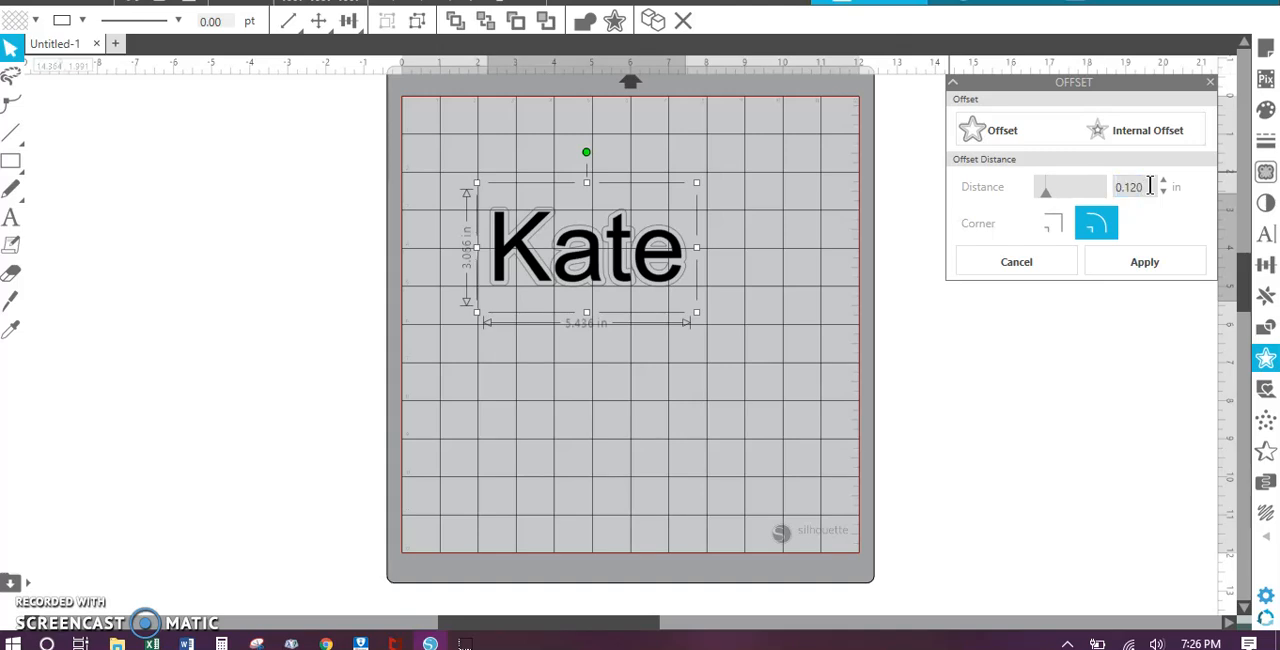
key("BackSpace")
key("BackSpace")
key("BackSpace")
key("BackSpace")
key("BackSpace")
type("0.2")
key("Return")
left_click(1172, 265)
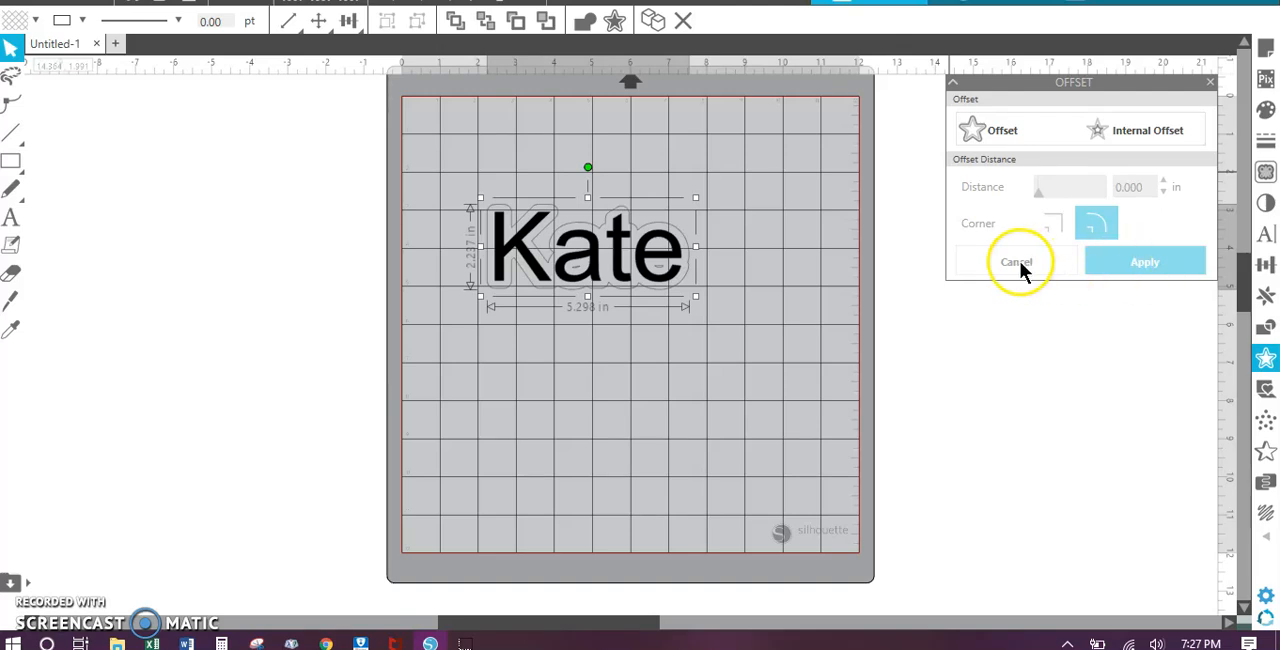
left_click(706, 245)
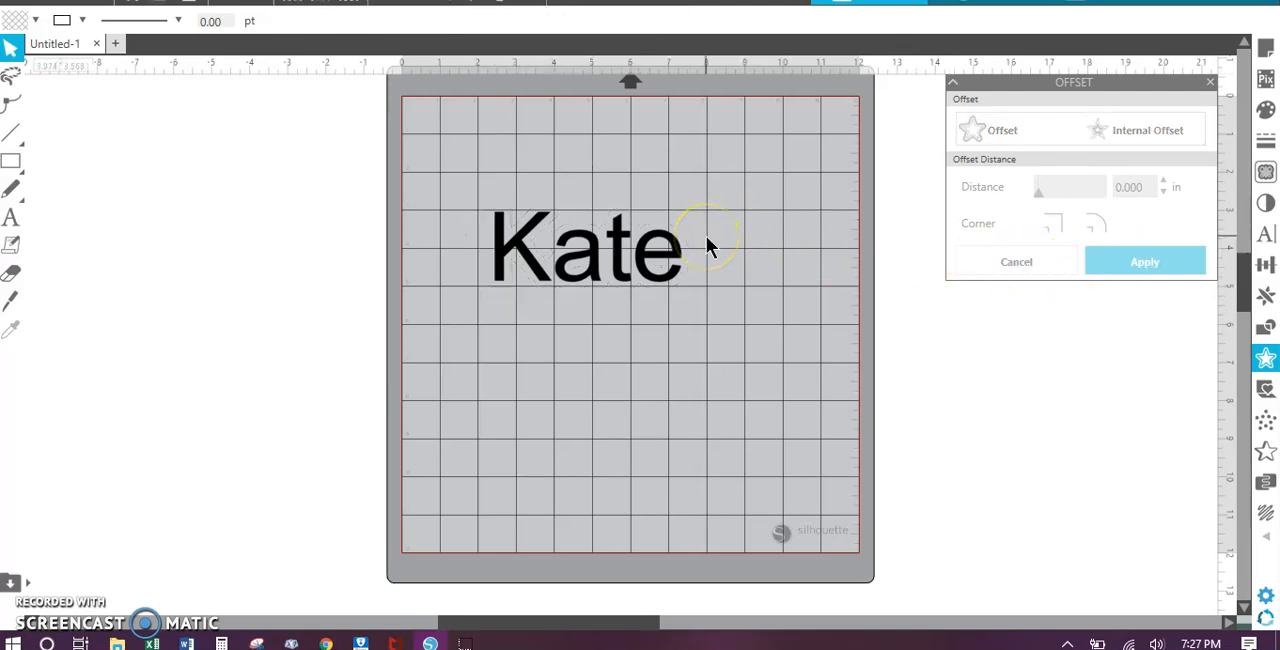
Step: Start another outward offset of the black text and preview it at a distance of 0.050 in
left_click(652, 251)
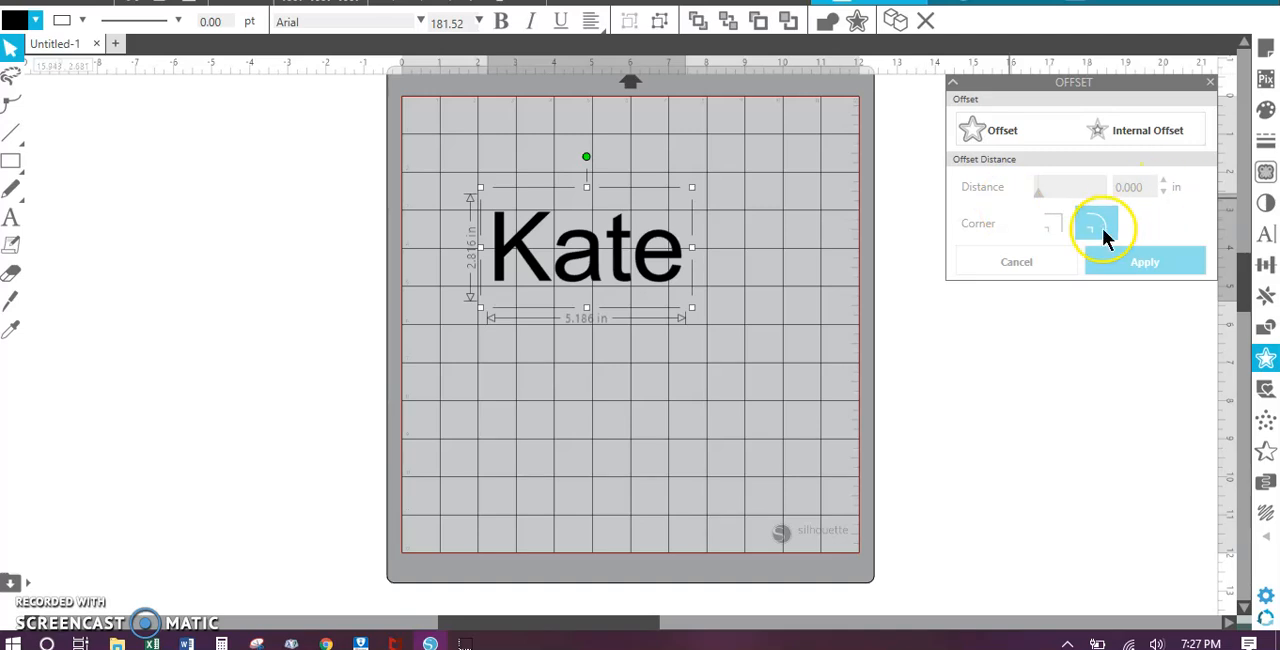
left_click(1003, 130)
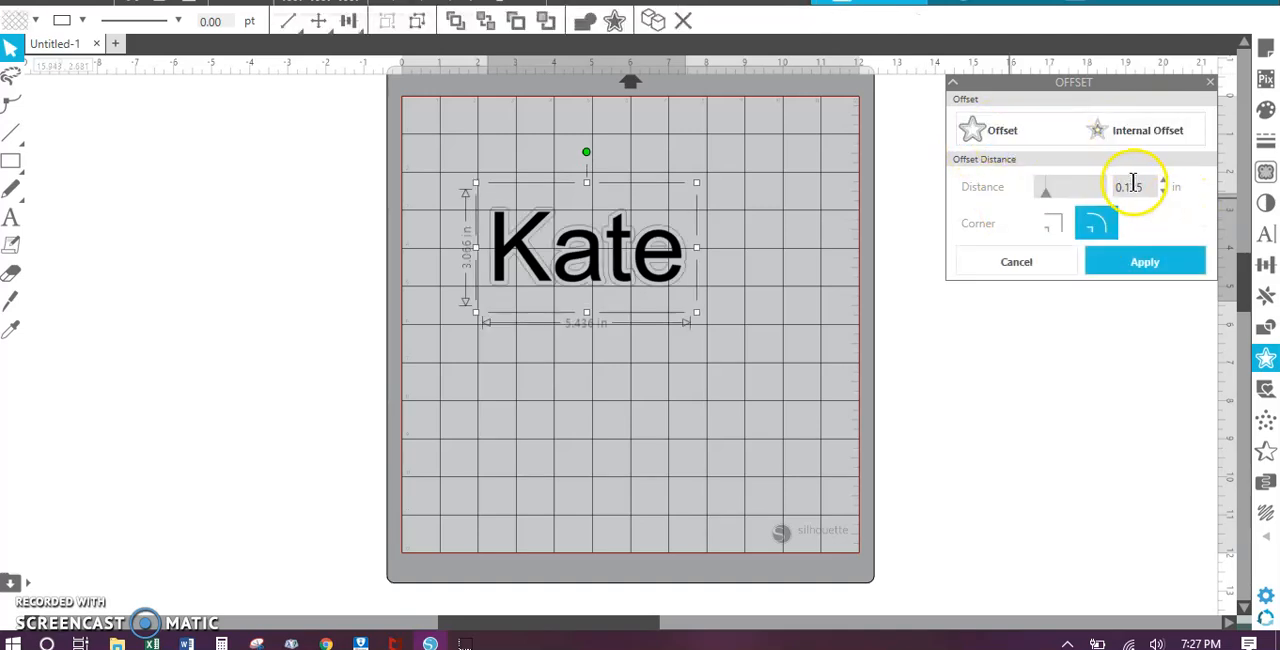
double_click(1150, 189)
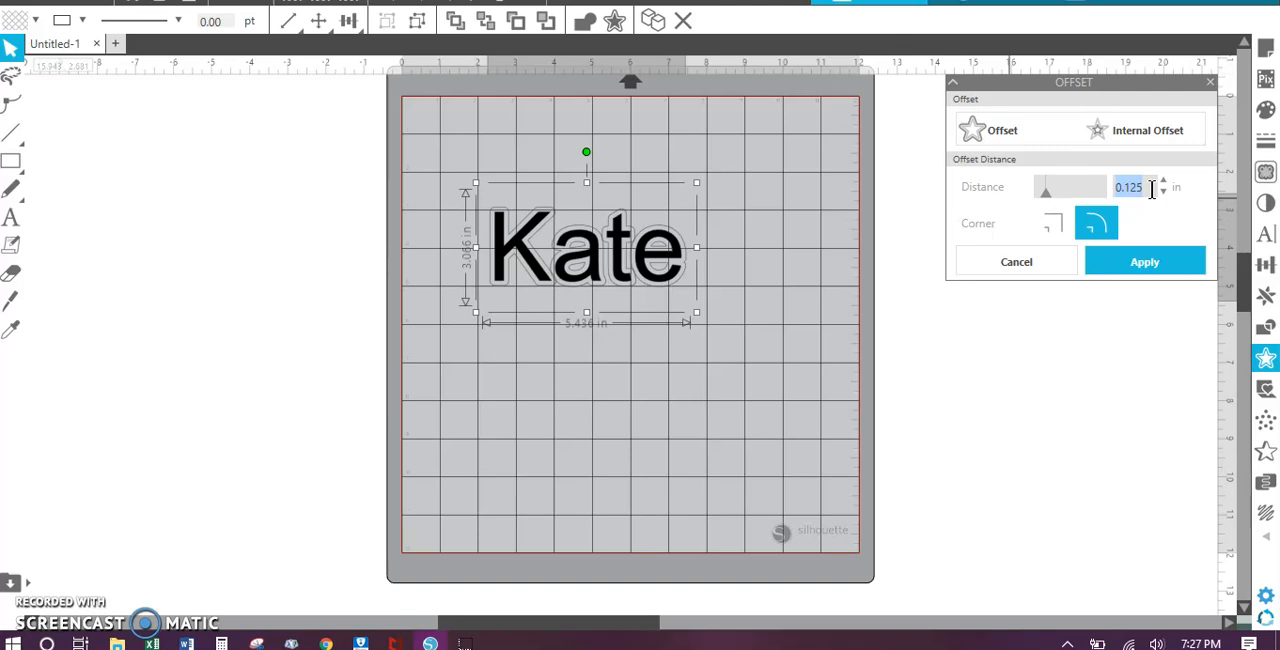
type("0.050")
key("Return")
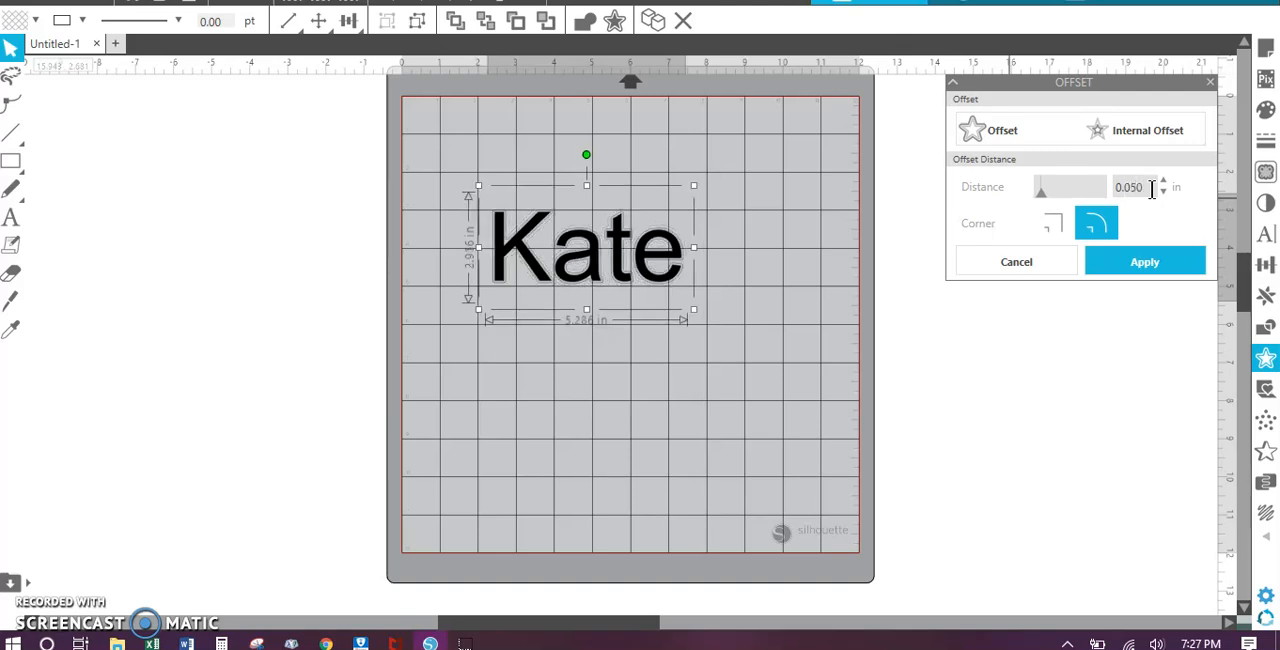
Step: Set the offset distance to 0.125 in with rounded corners and apply it to the text
key("BackSpace")
key("BackSpace")
key("BackSpace")
type("125")
key("Return")
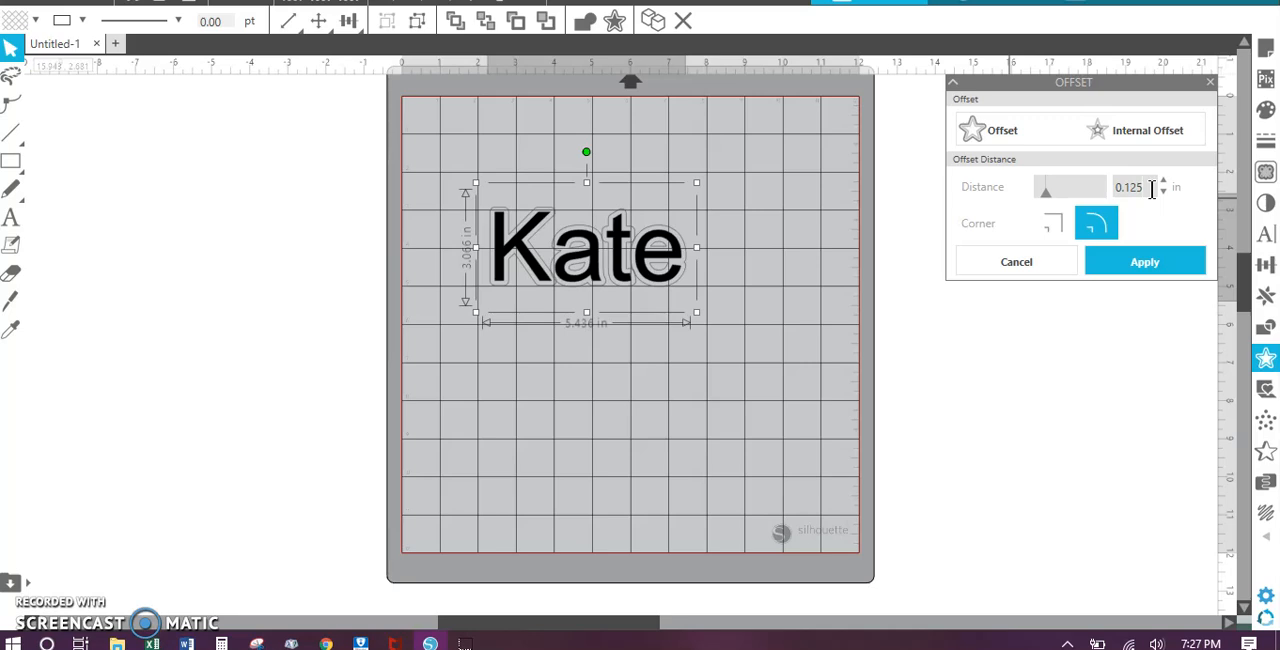
left_click(1126, 262)
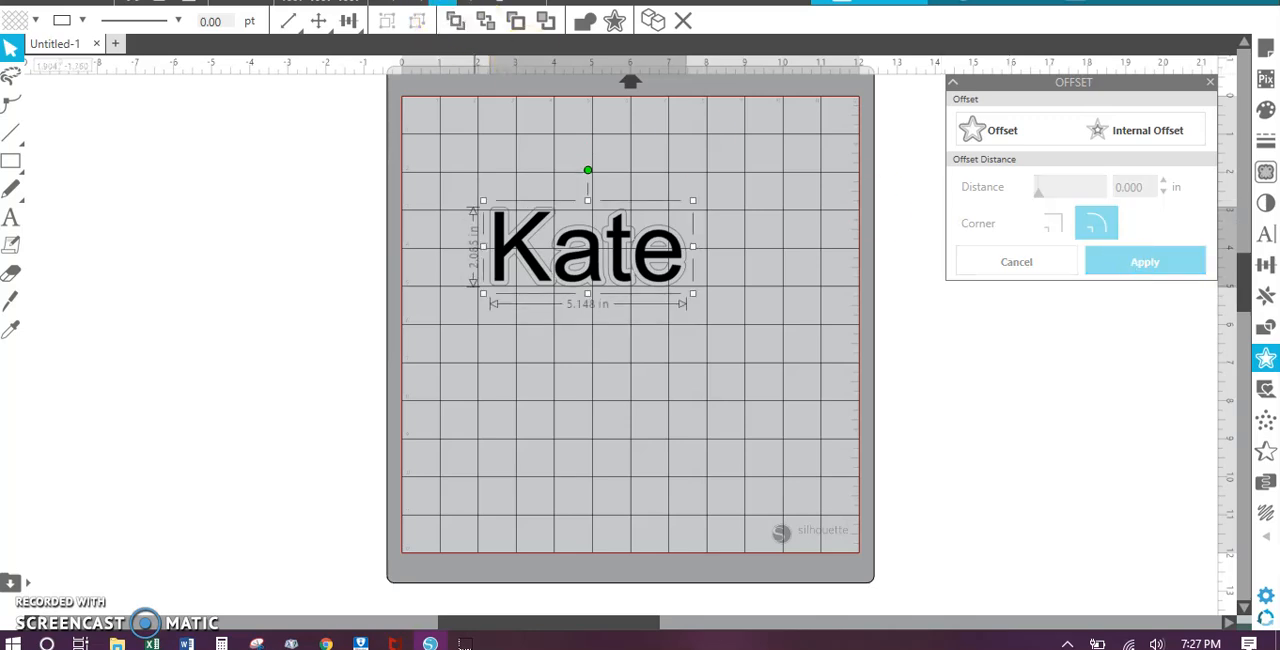
Step: Inspect the offset outline up close and move the black text out of it to the area below
left_click(443, 2)
left_click(562, 283)
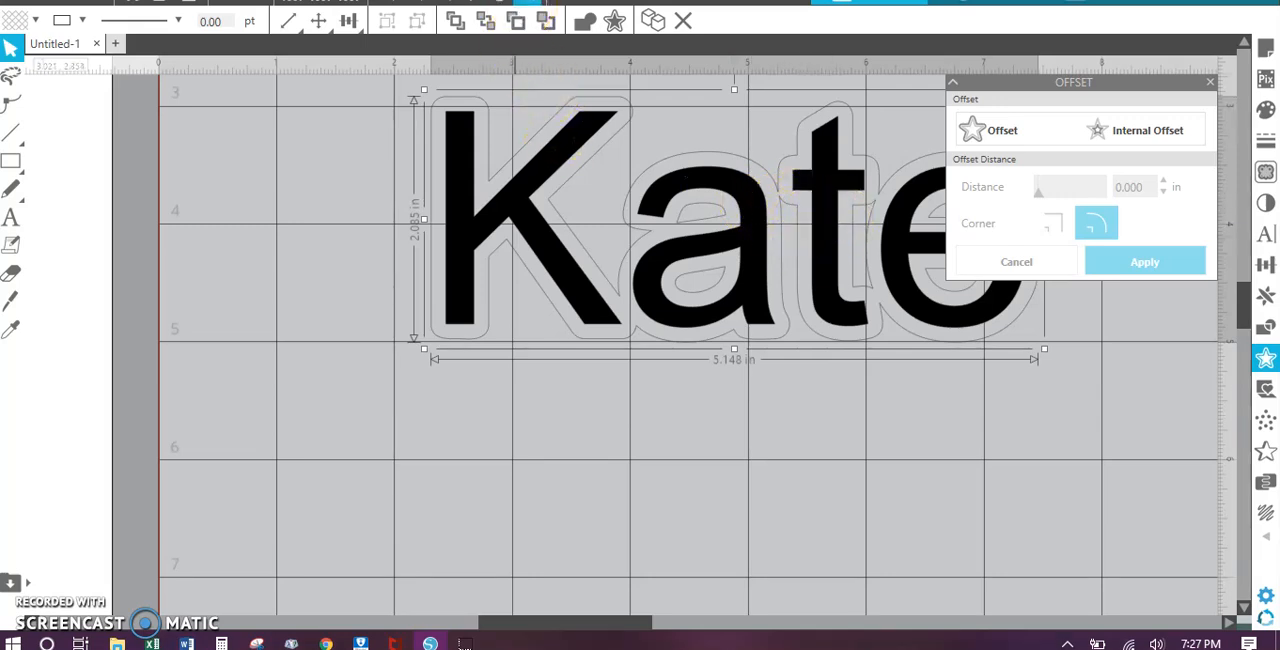
left_click(540, 1)
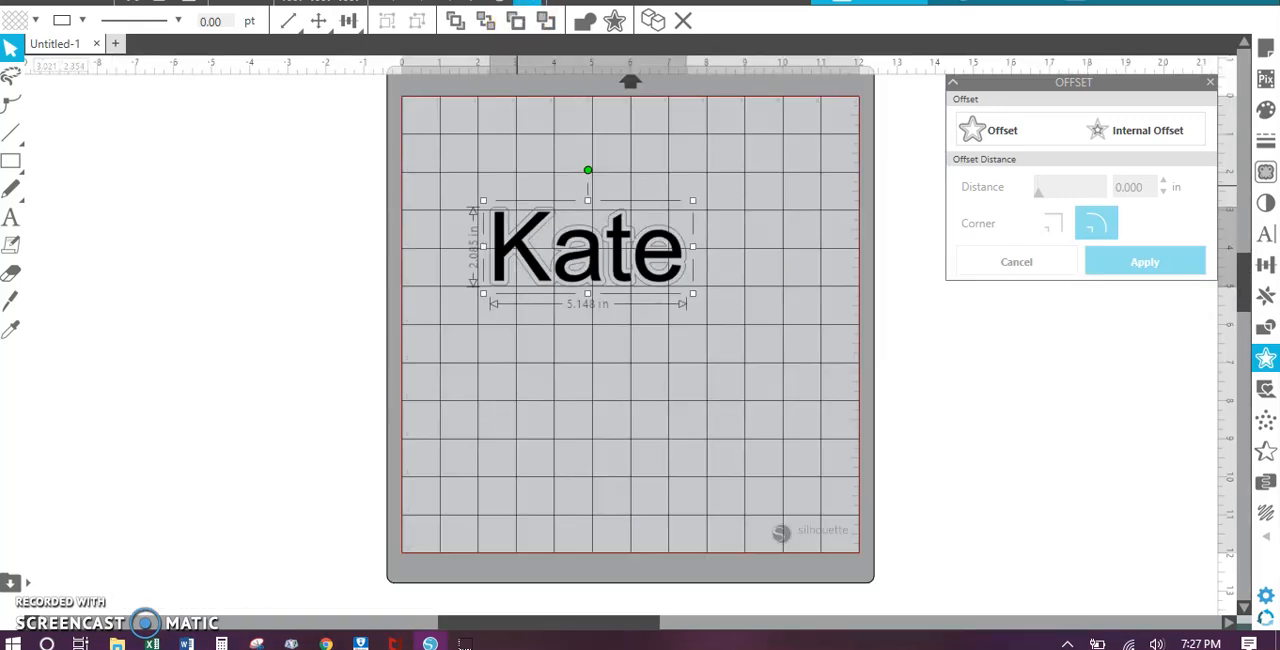
left_click(600, 334)
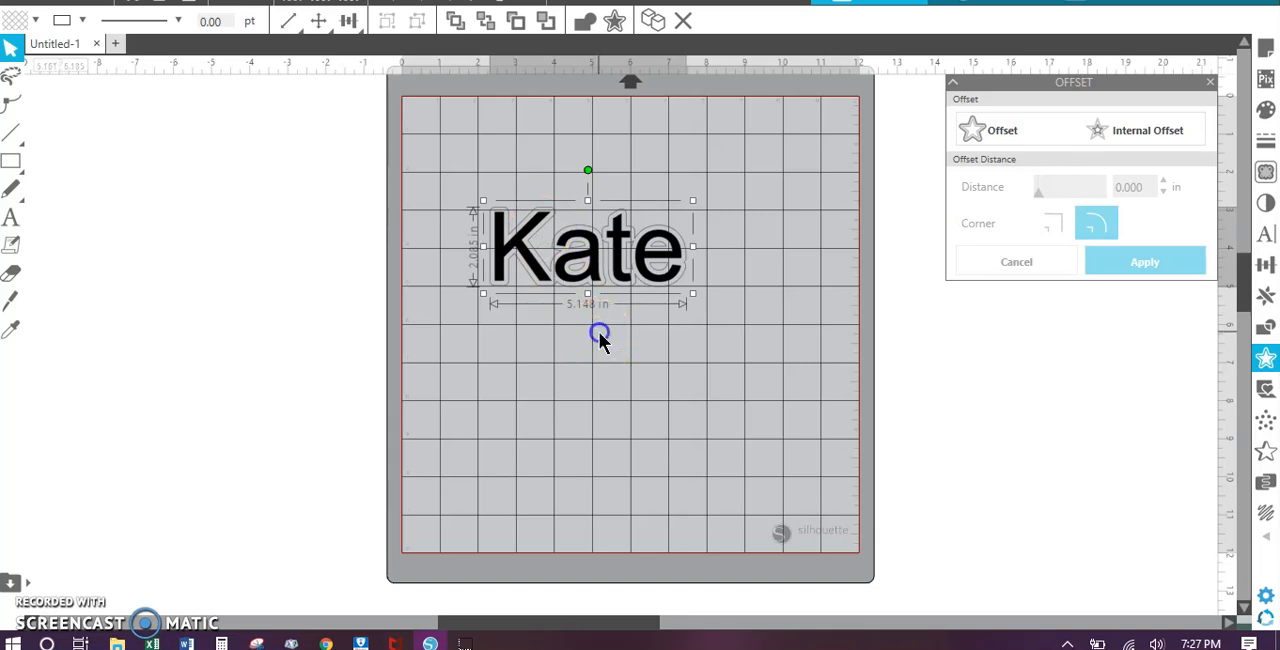
left_click(595, 281)
left_click_drag(595, 281, 597, 409)
Step: Fill the separated offset outline with hot pink
left_click(577, 291)
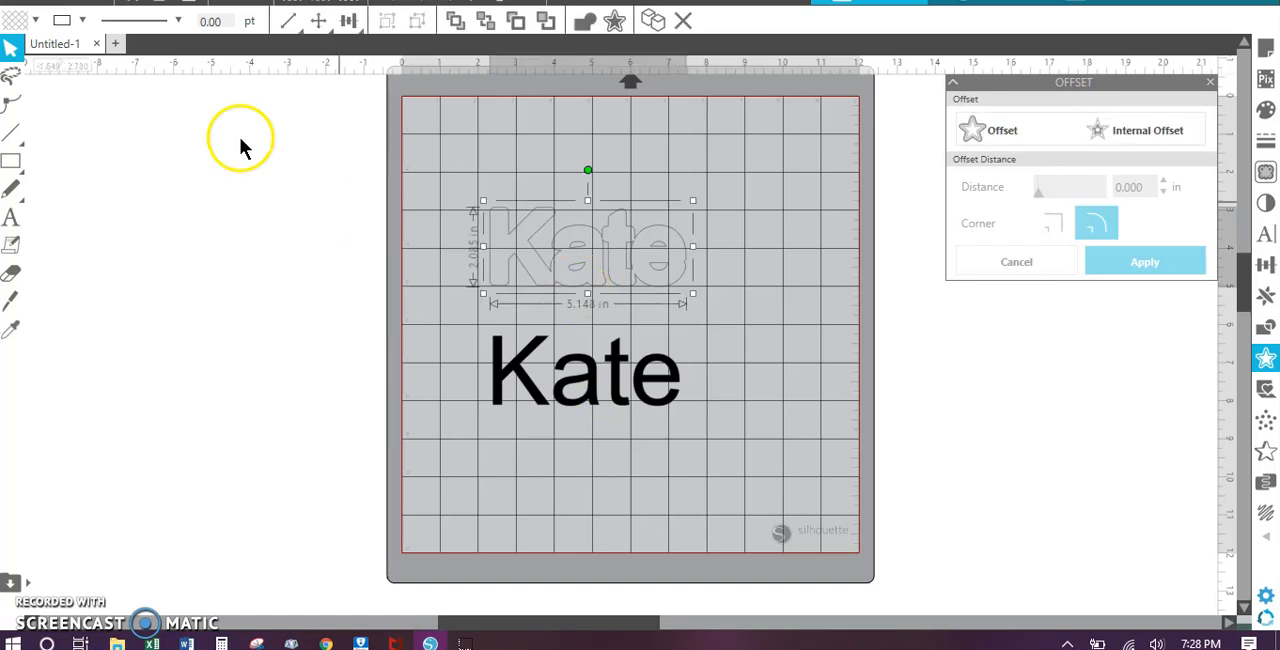
left_click(35, 20)
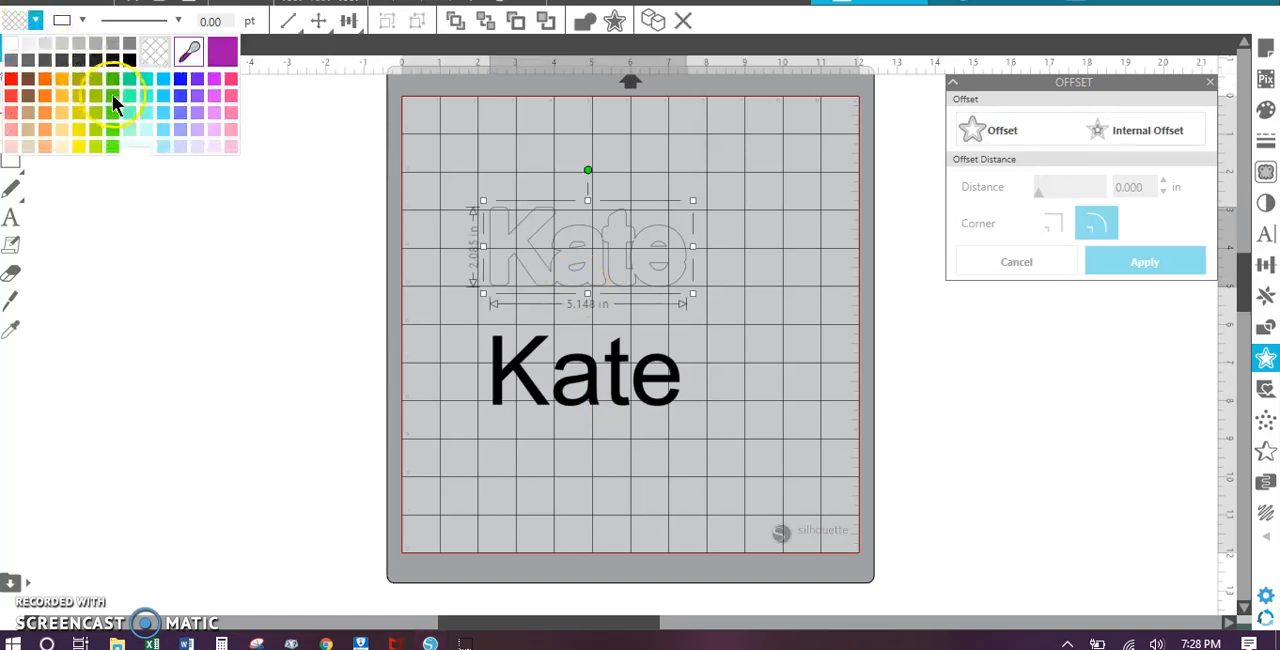
left_click(230, 84)
Step: Move the pink offset to the mat's upper-left corner and place the black text well below it
left_click_drag(588, 257, 518, 156)
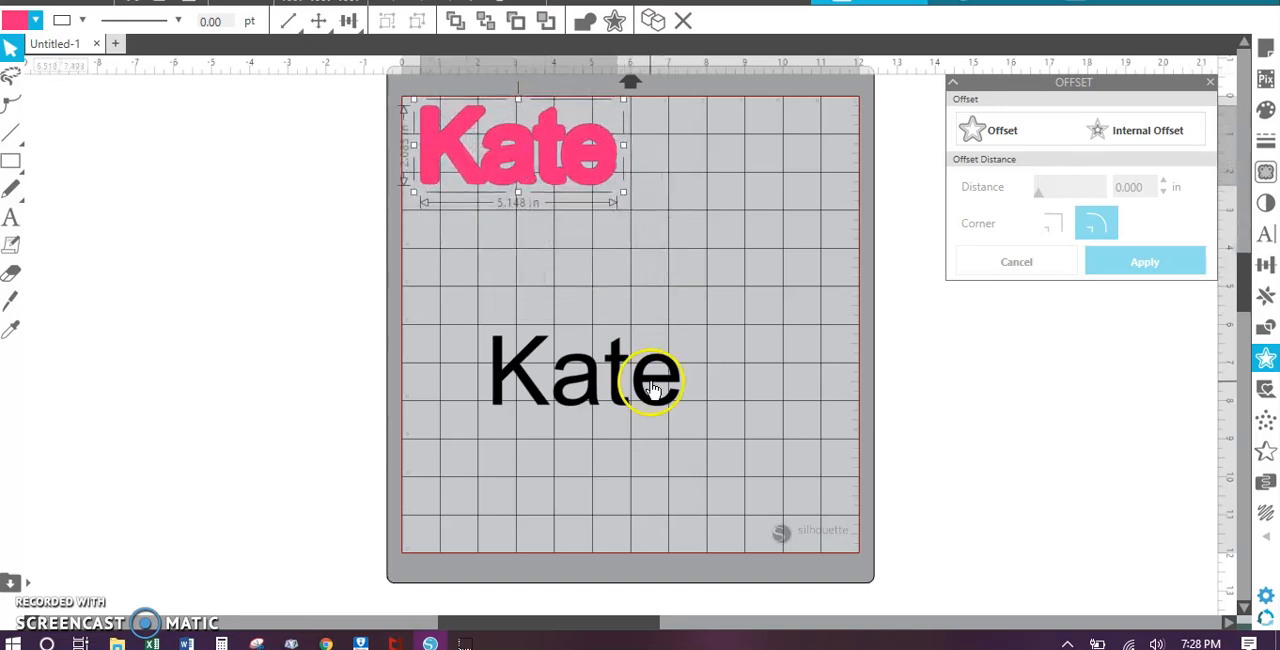
left_click_drag(643, 380, 566, 268)
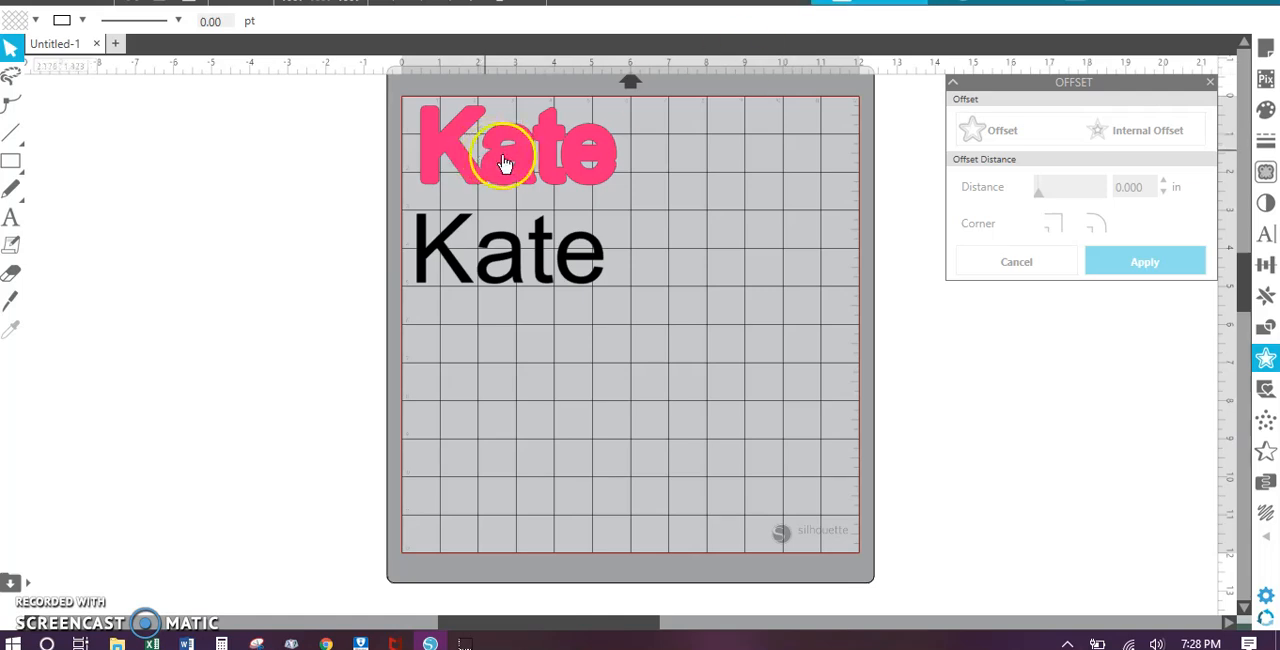
left_click_drag(510, 242, 540, 390)
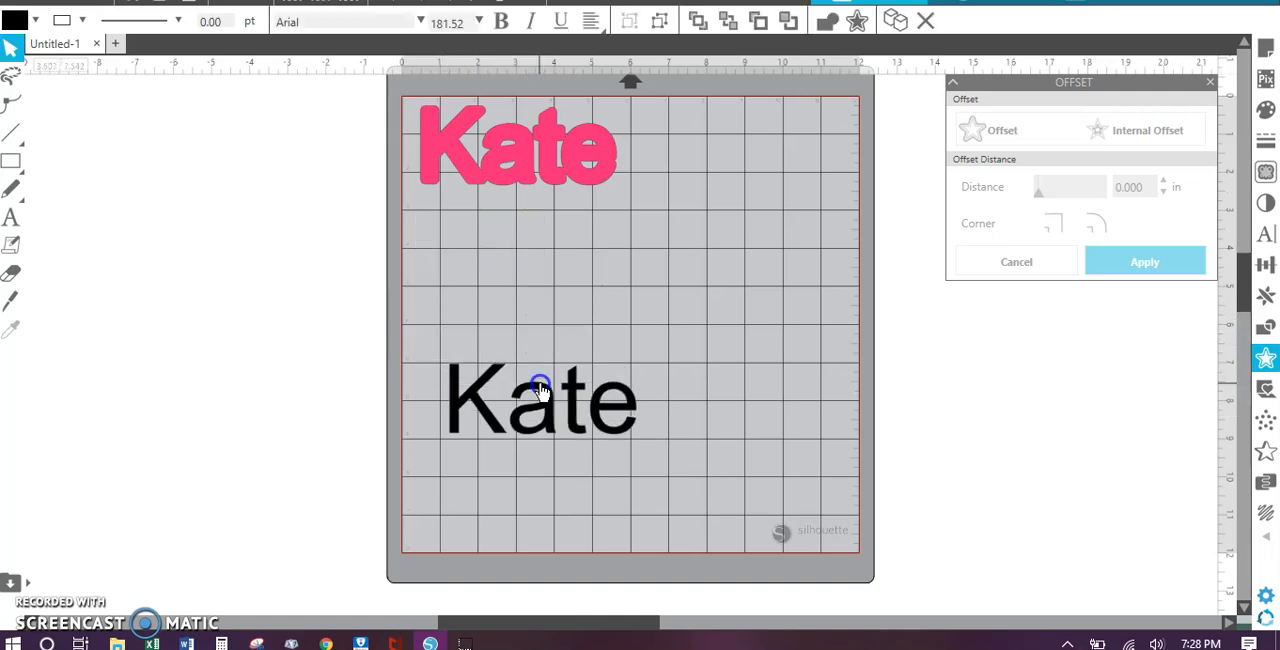
left_click(540, 385)
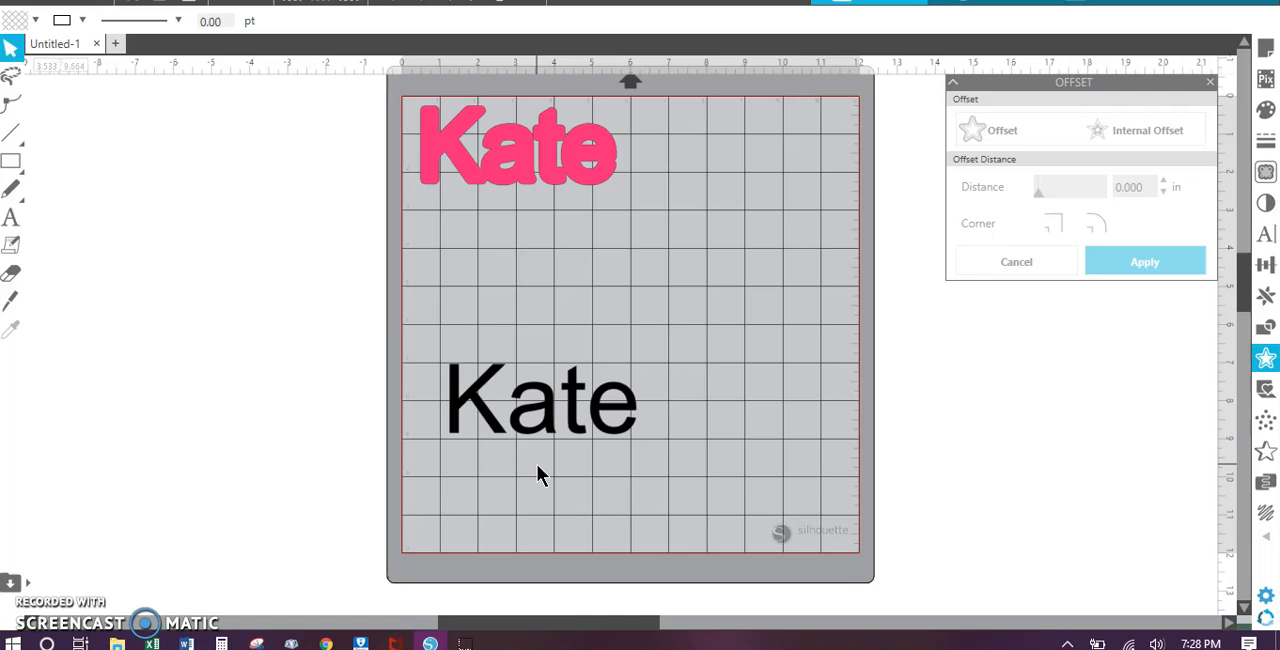
Step: Delete the pink offset shape, leaving the black text on the mat
left_click(540, 423)
left_click(538, 378)
left_click(553, 167)
key("Delete")
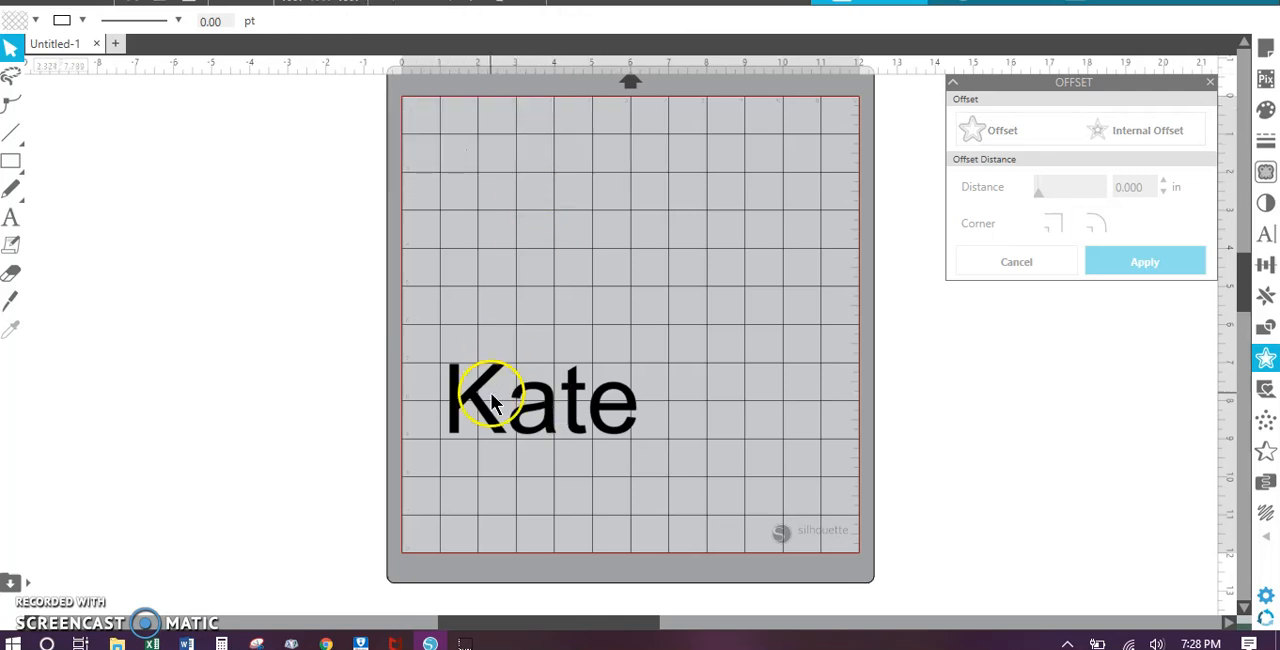
Step: Move the black text back to the mat's upper half and apply a rounded 0.125 in offset around it
left_click_drag(537, 423, 609, 243)
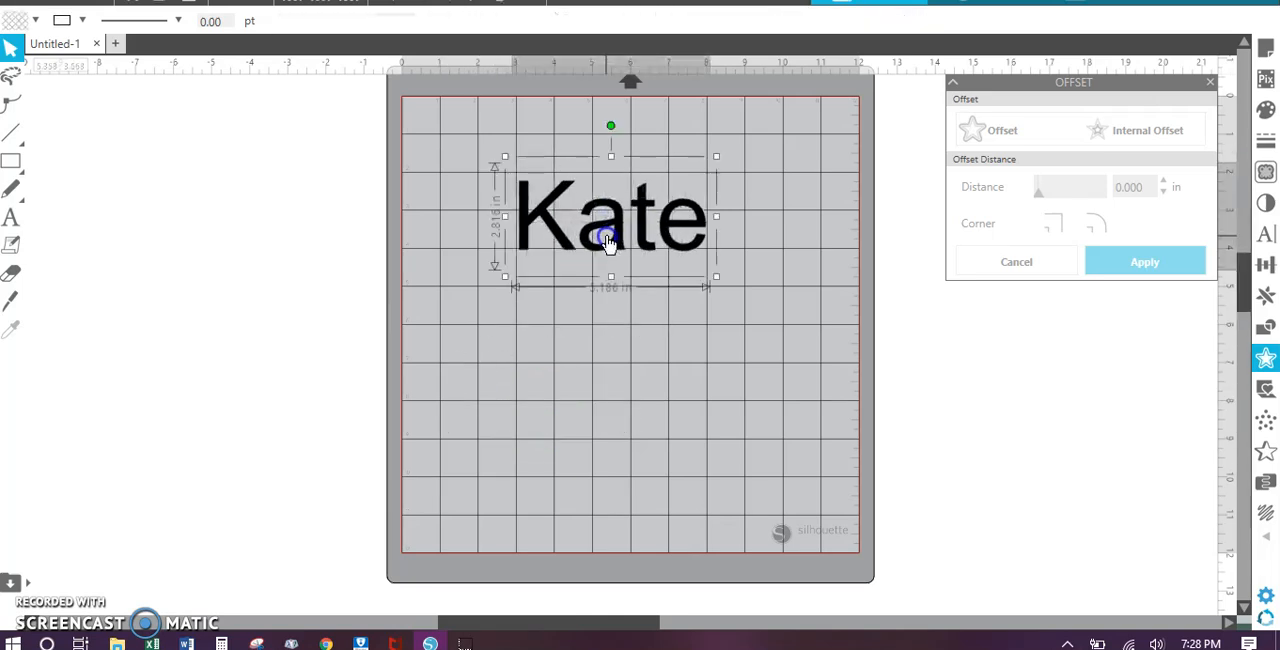
left_click(1018, 133)
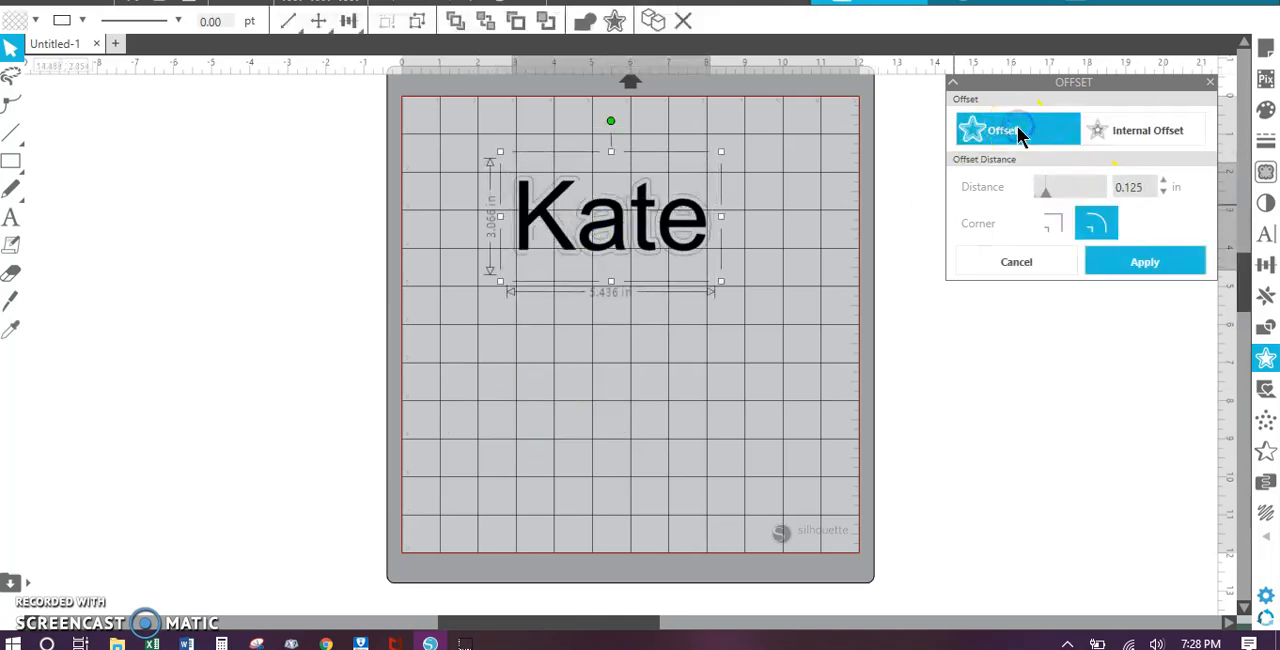
left_click(1143, 266)
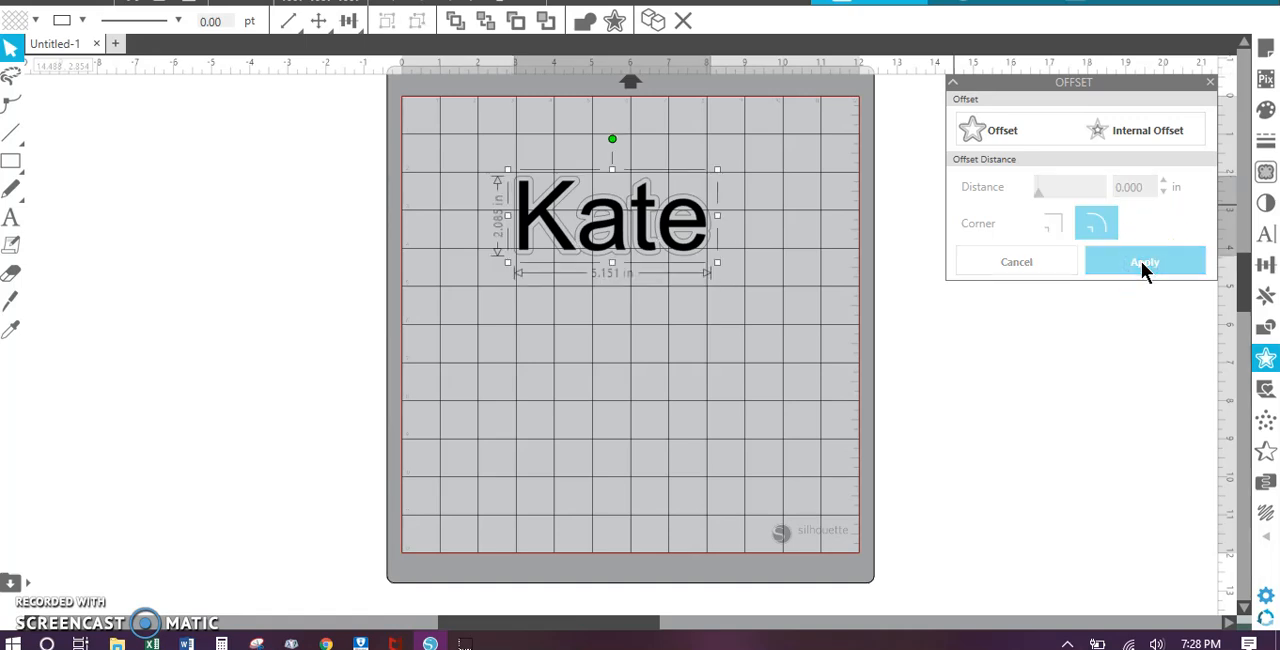
Step: Move the black text and its offset outline off the mat's left side, with the outline above the text
left_click_drag(643, 234, 259, 505)
left_click(614, 243)
left_click_drag(293, 280, 262, 268)
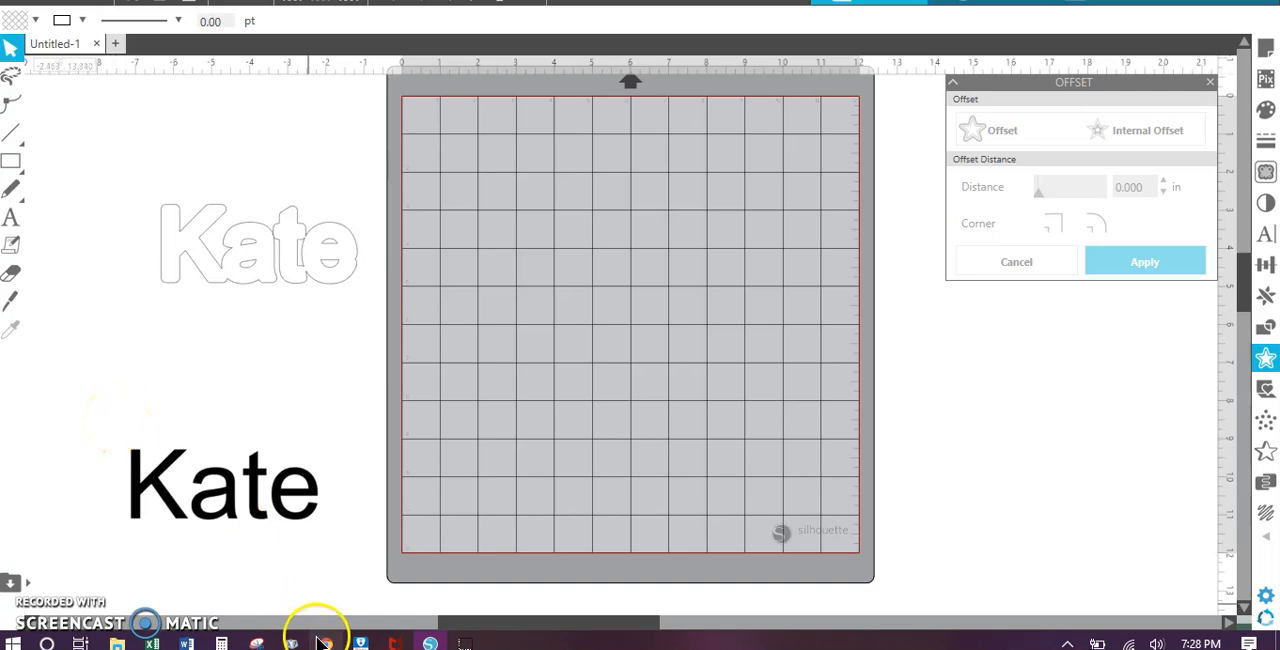
Step: Switch to Snipping Tool and capture a new snip of the name's offset outline
left_click(256, 643)
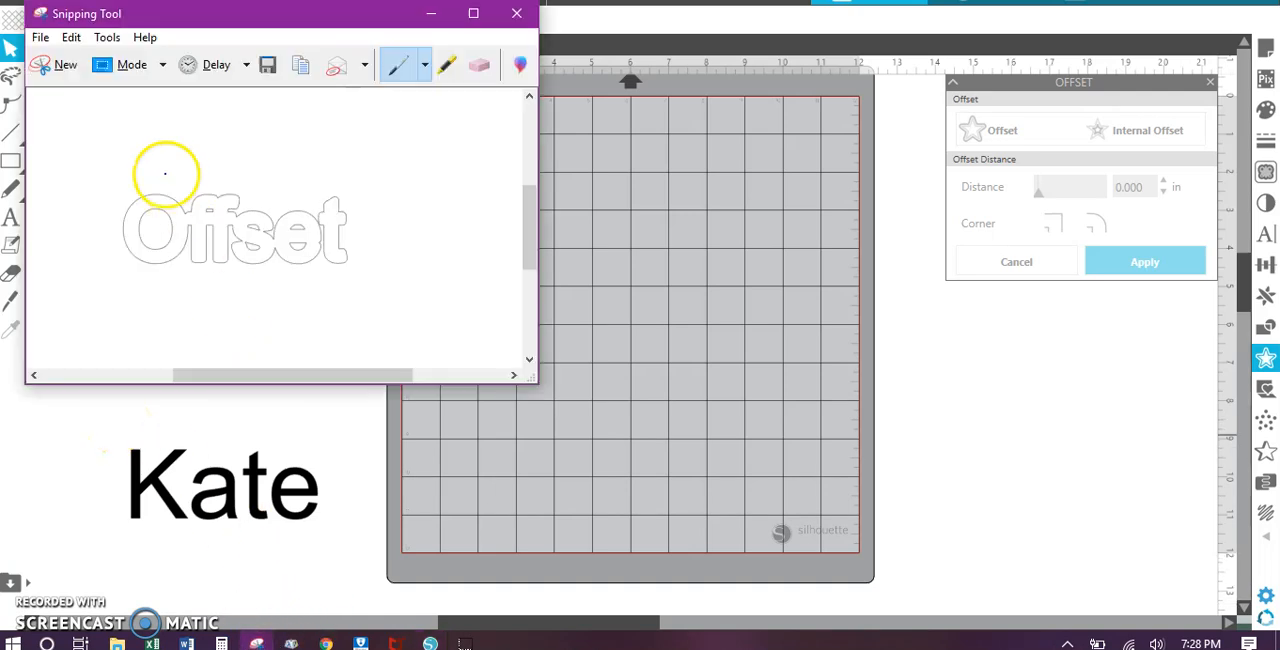
left_click(66, 65)
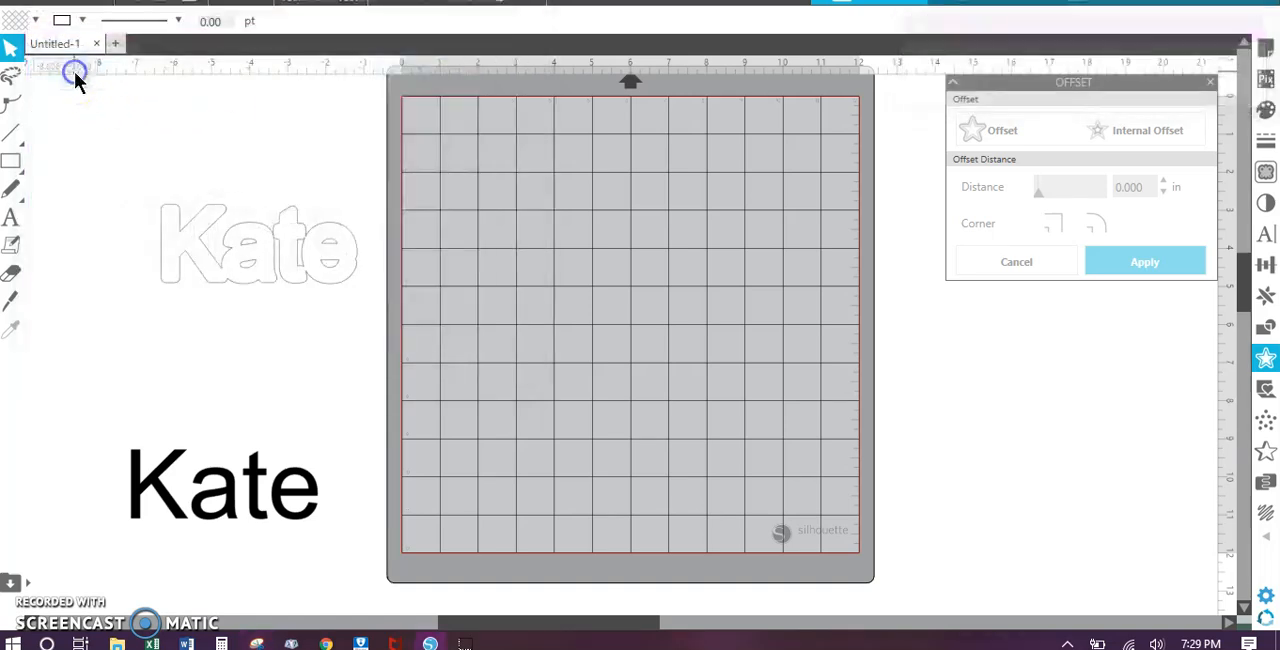
left_click_drag(147, 185, 366, 294)
Step: Save the snip as a JPEG on the Desktop, using the name followed by "offset" as file name, and close Snipping Tool
left_click(74, 48)
left_click(110, 97)
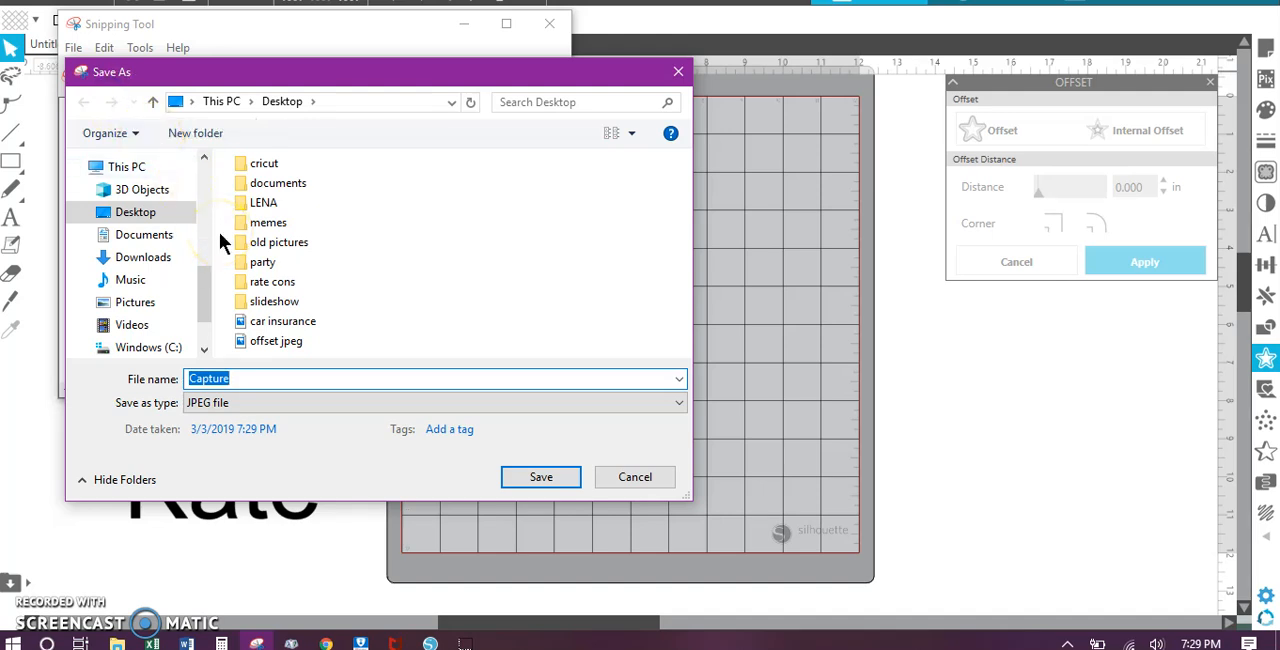
type("Kate offset")
left_click(108, 214)
left_click(521, 479)
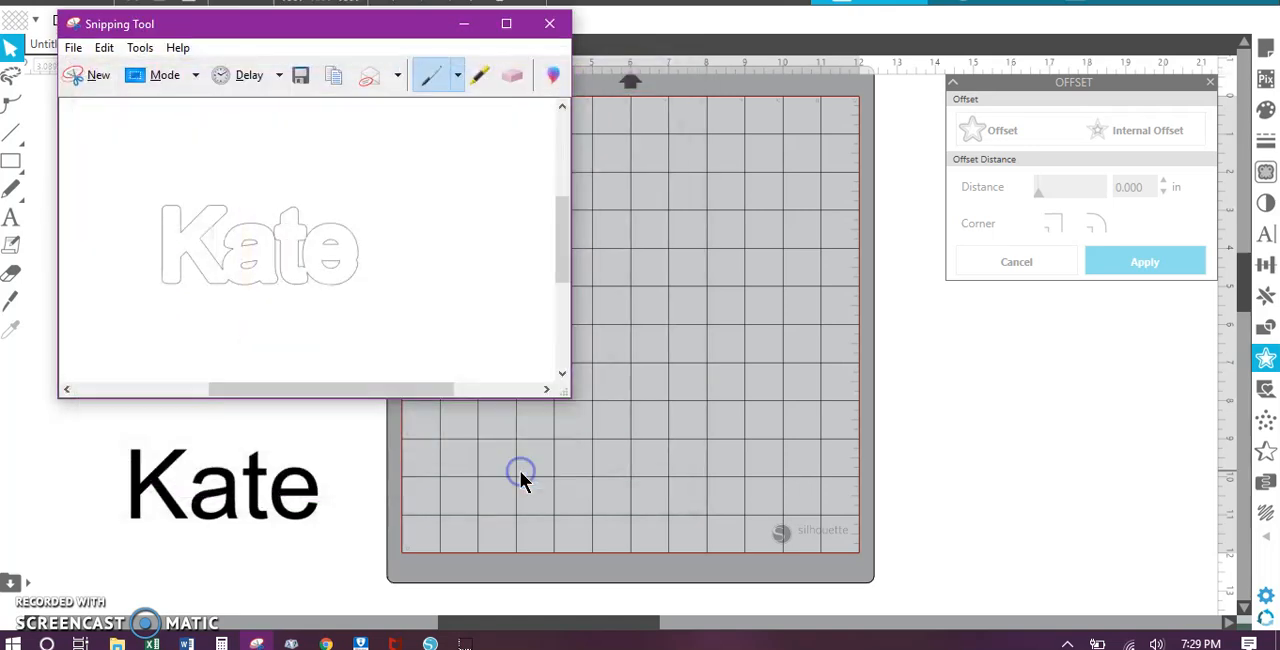
left_click(549, 23)
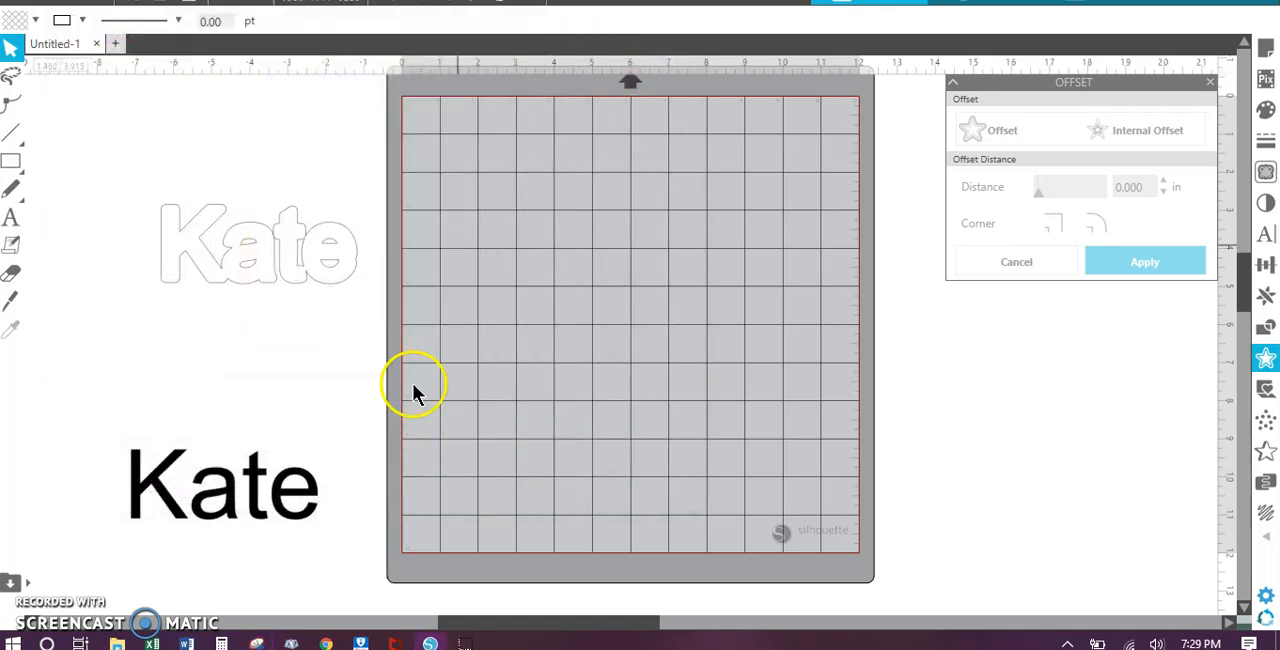
Step: Switch to Cricut Design Space in the browser and upload the saved offset JPEG from the Desktop as a Simple image
left_click(327, 643)
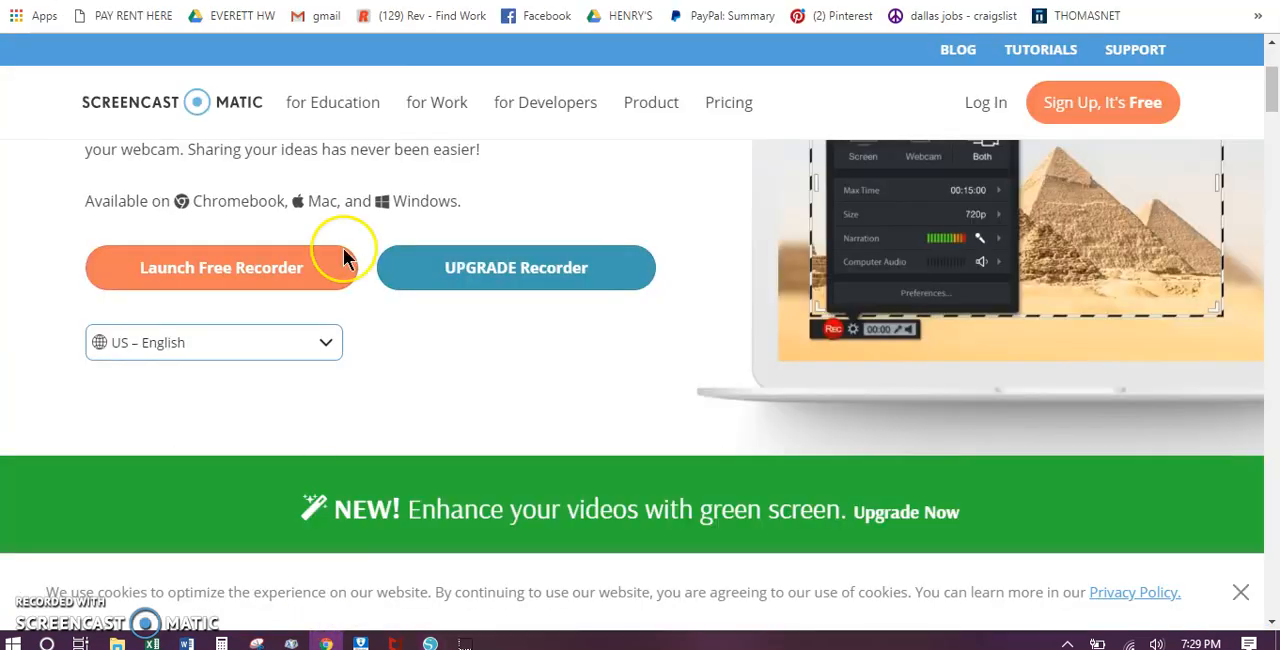
left_click(418, 1)
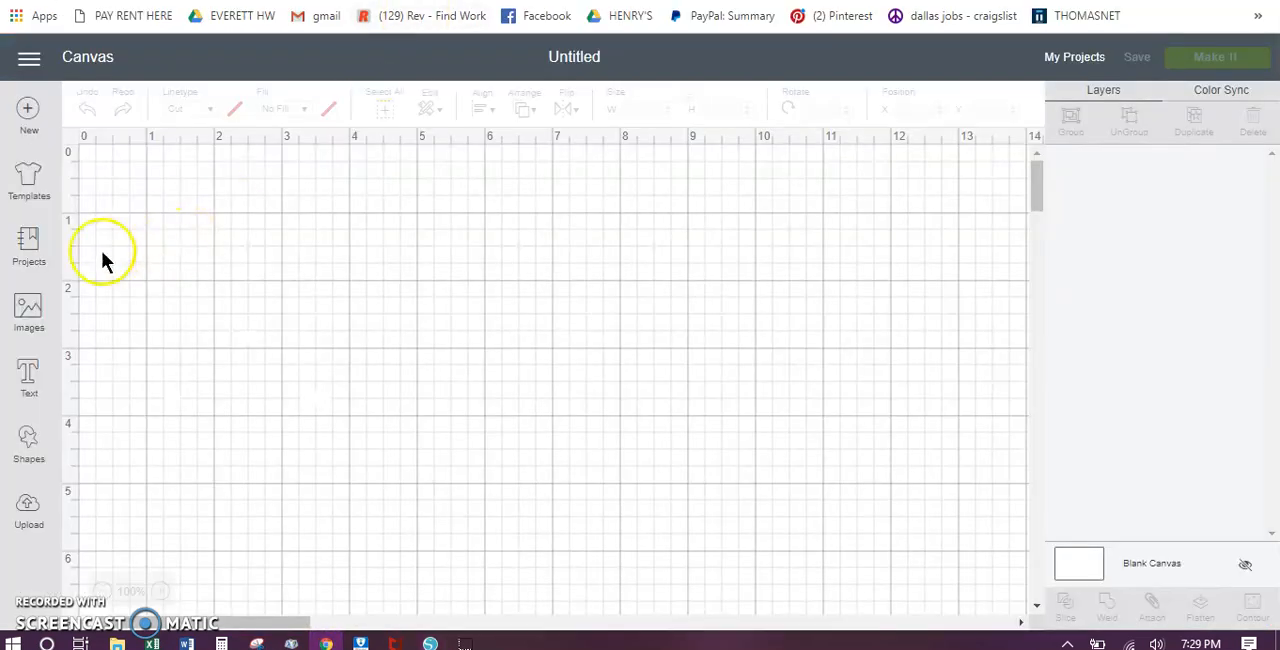
left_click(27, 497)
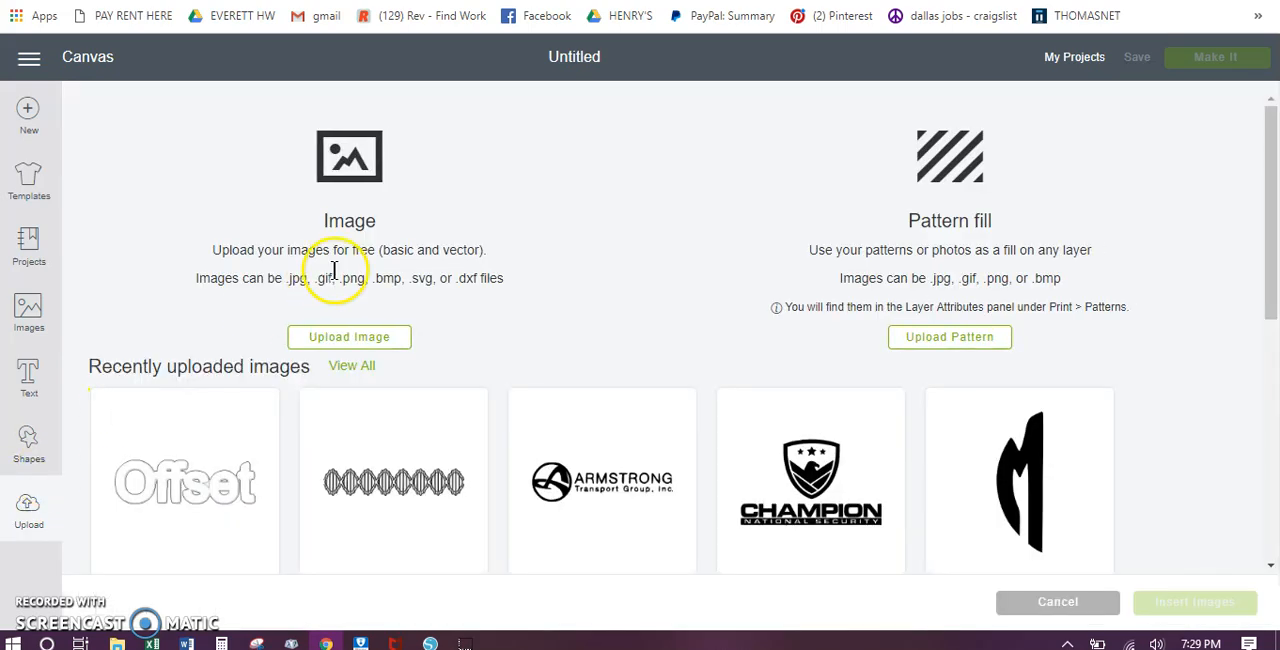
left_click(357, 336)
left_click(689, 343)
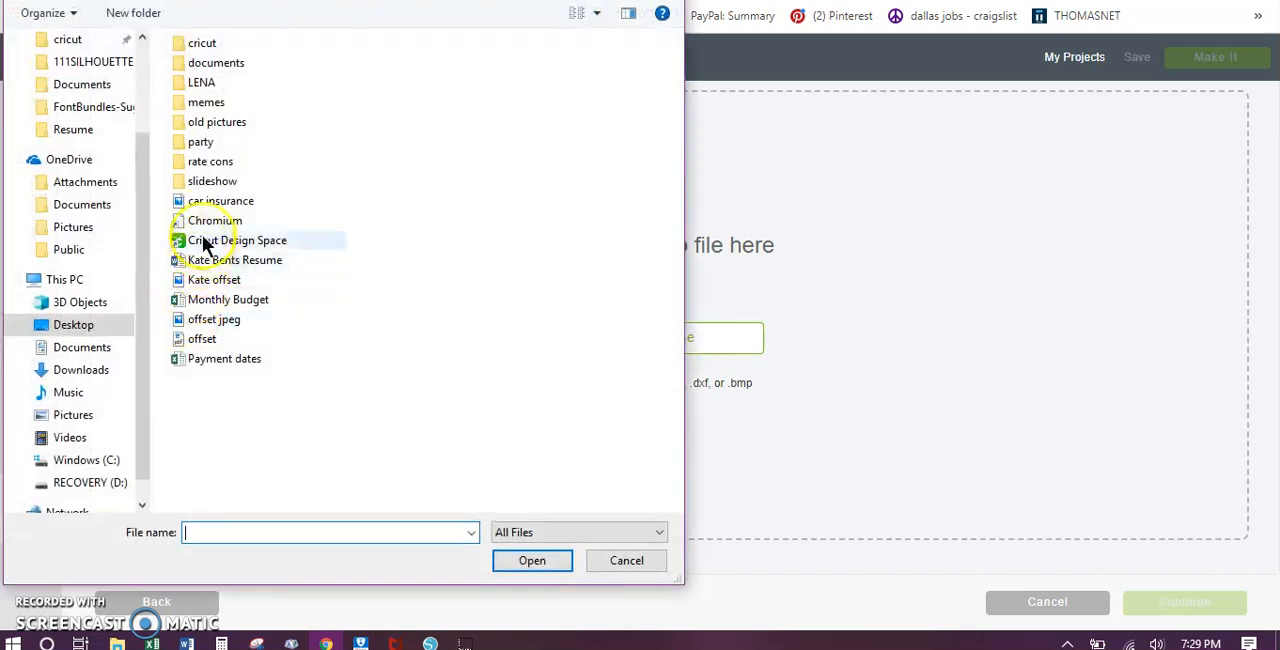
double_click(210, 280)
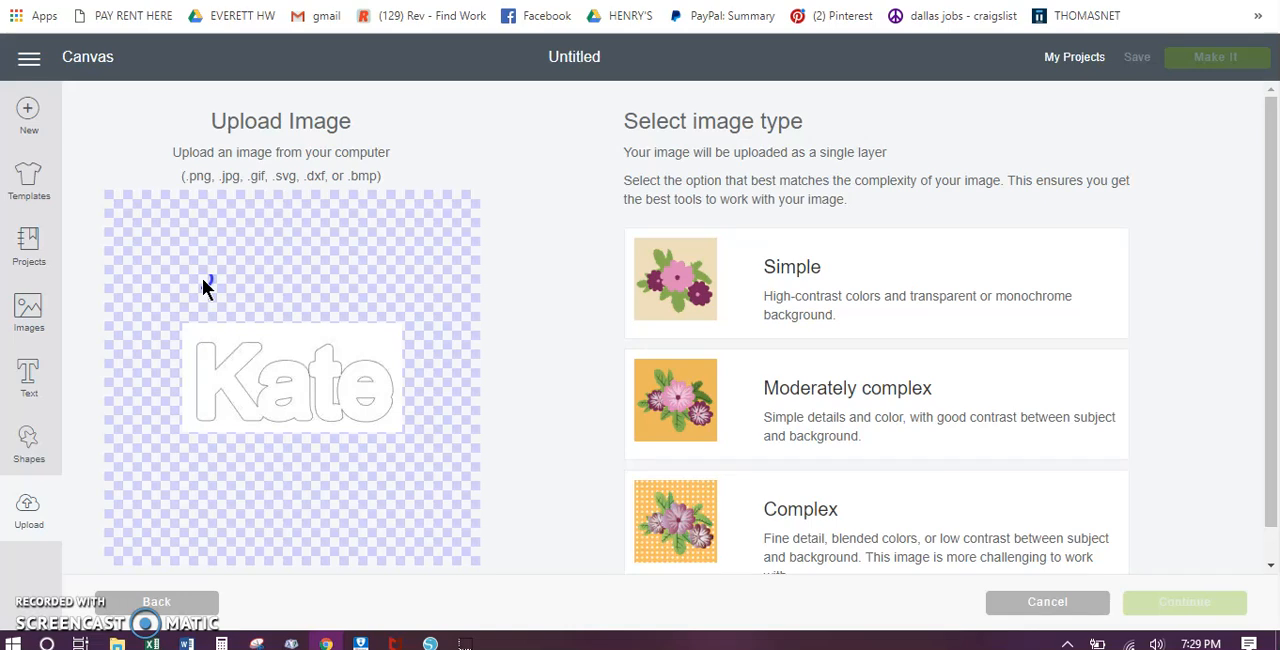
left_click(864, 318)
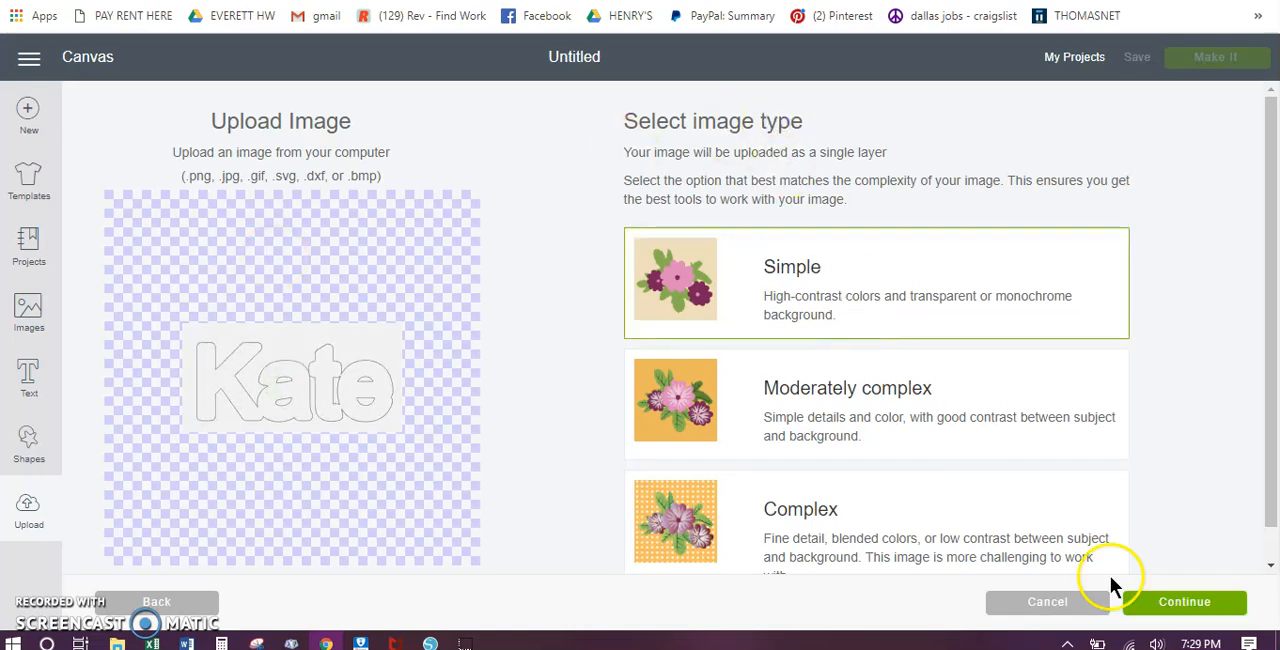
left_click(1170, 612)
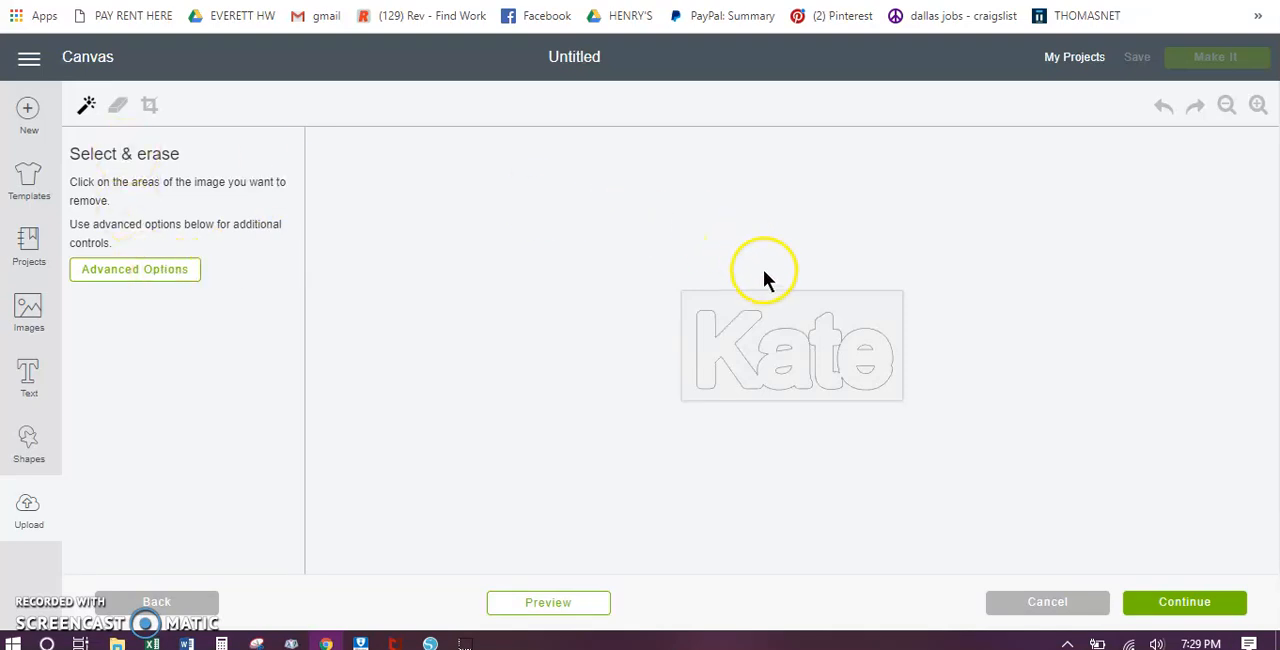
Step: Erase the background around the outlined name and inside its second letter, and save the uploaded image
left_click(779, 294)
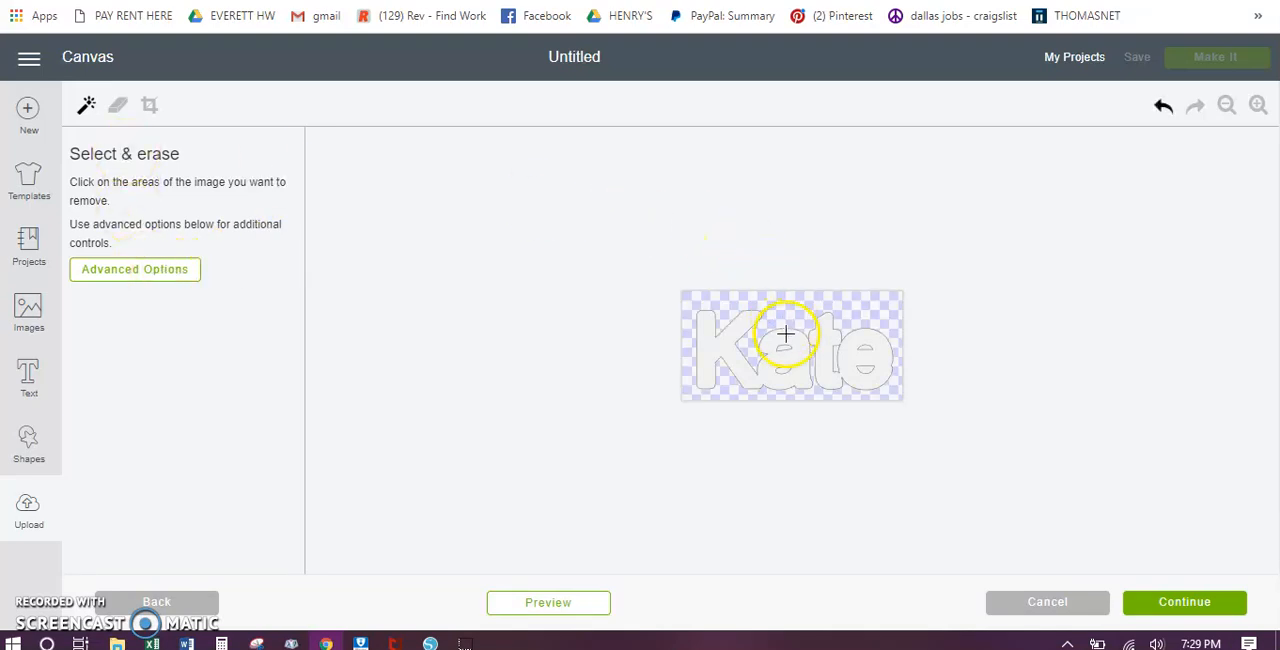
left_click(785, 347)
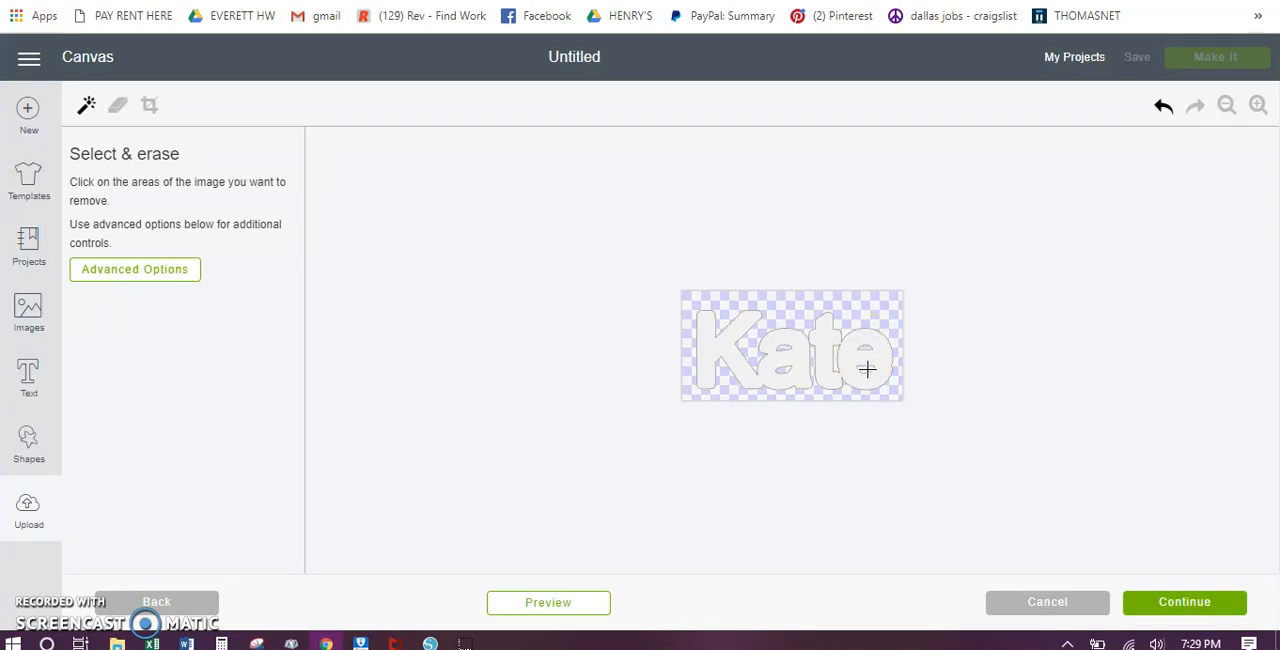
left_click(1166, 606)
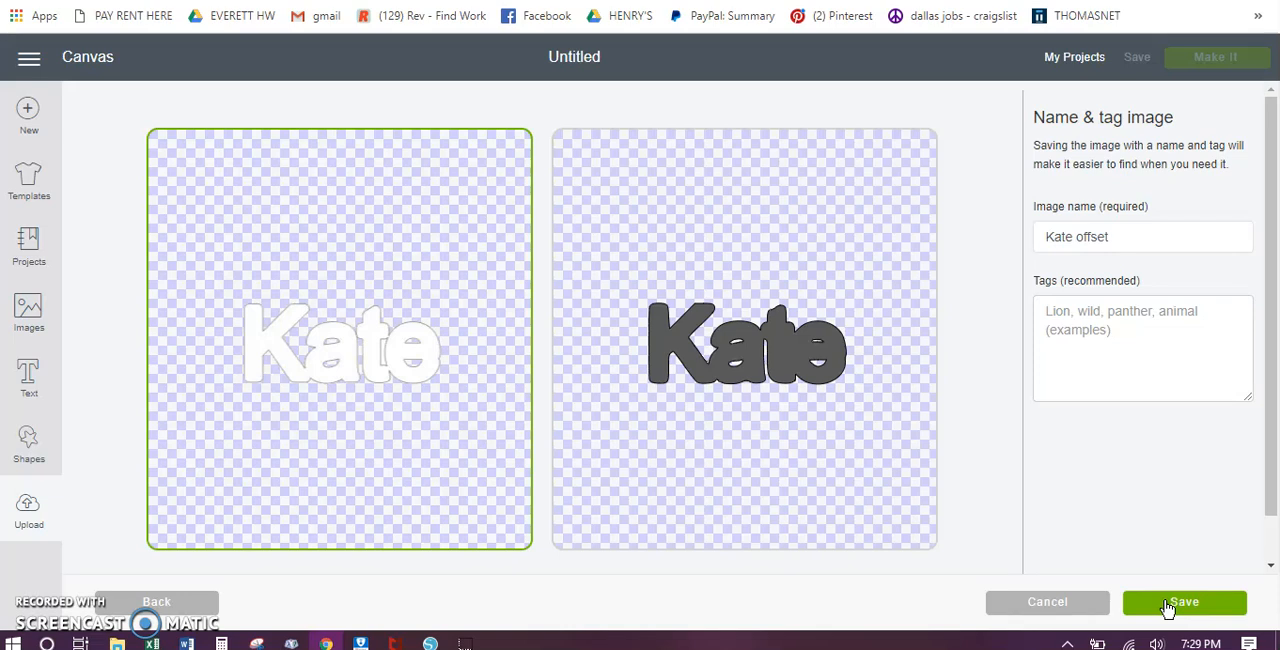
left_click(1163, 605)
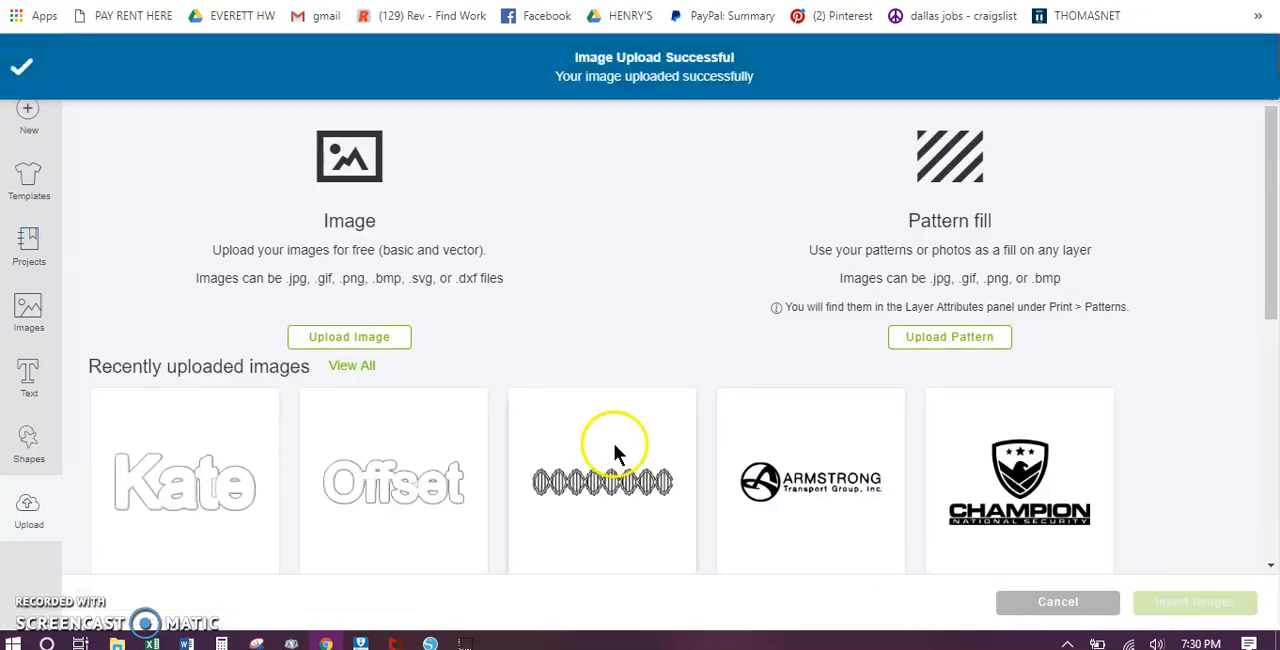
Step: Insert the uploaded offset image, size it to about 4.1 in wide by 1.68 in high, and place it near the canvas's upper edge
left_click(187, 452)
left_click(1205, 603)
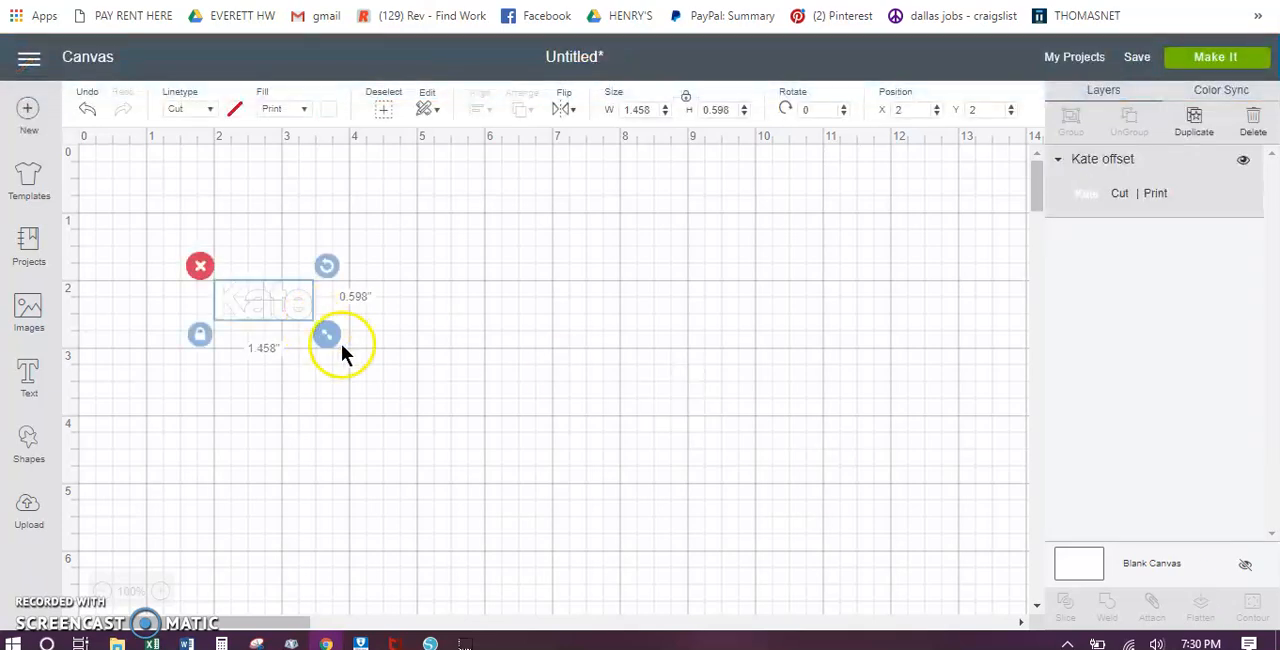
left_click_drag(285, 309, 806, 446)
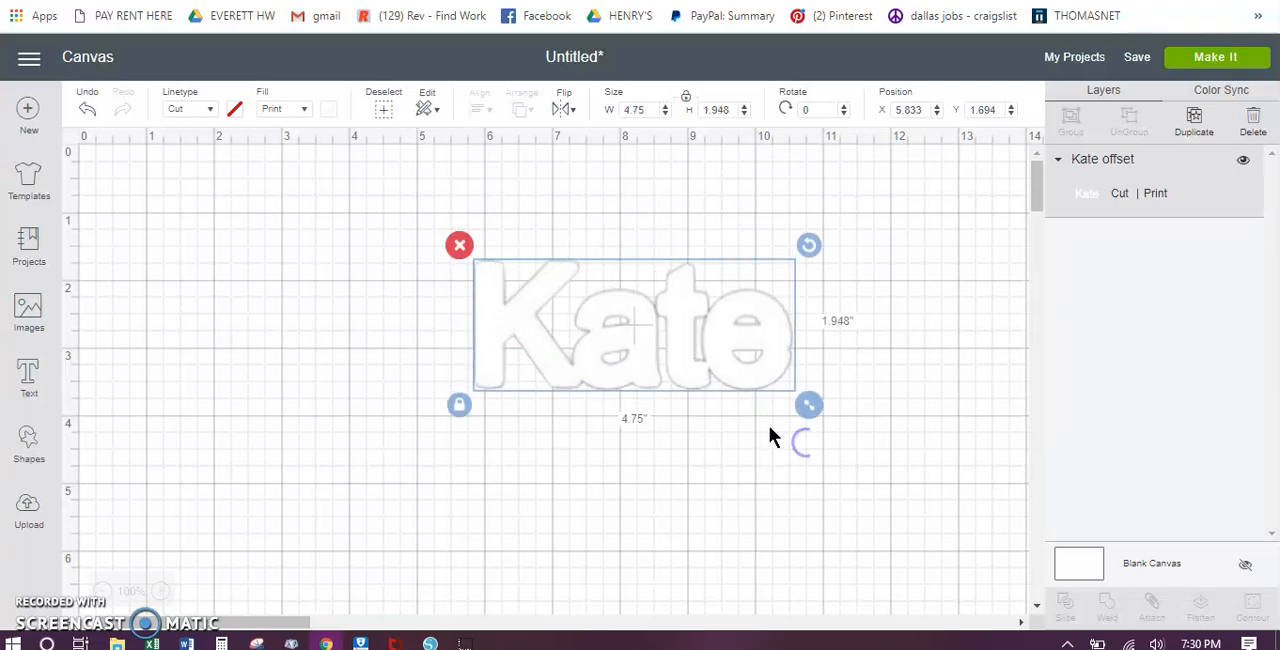
left_click_drag(736, 378, 702, 364)
left_click_drag(785, 395, 734, 371)
left_click_drag(649, 326, 635, 246)
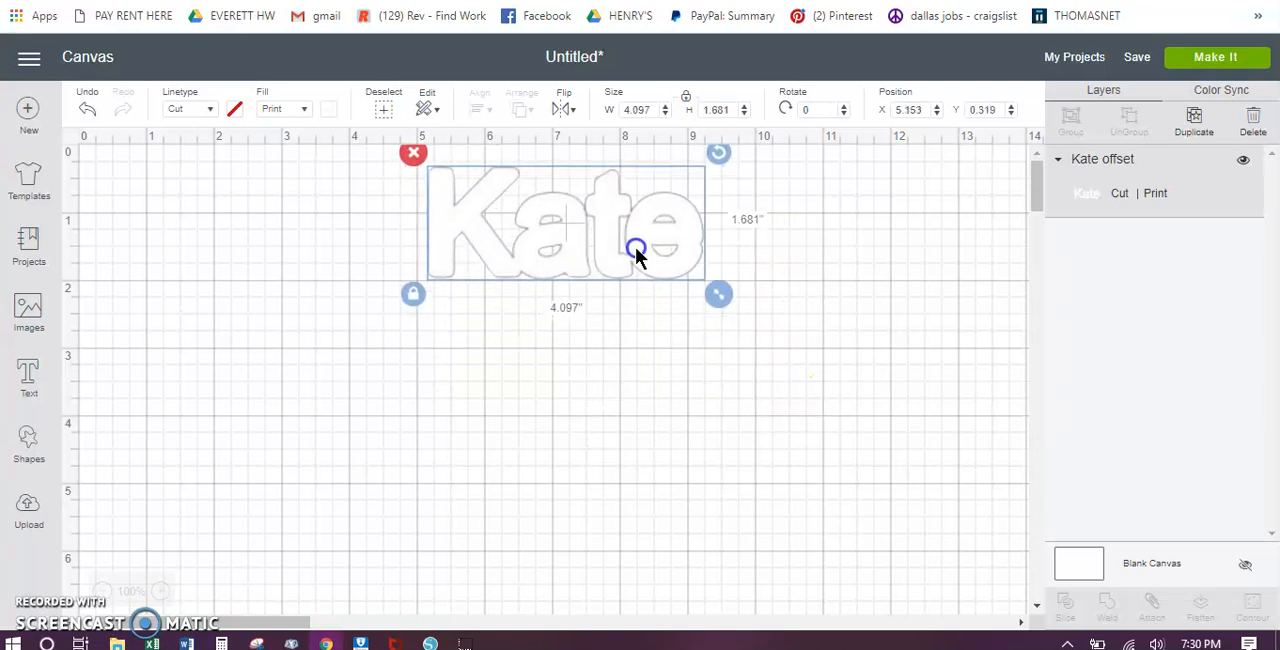
Step: Add a text object containing the same name, with only the first letter capitalised
left_click(30, 385)
type("Kate")
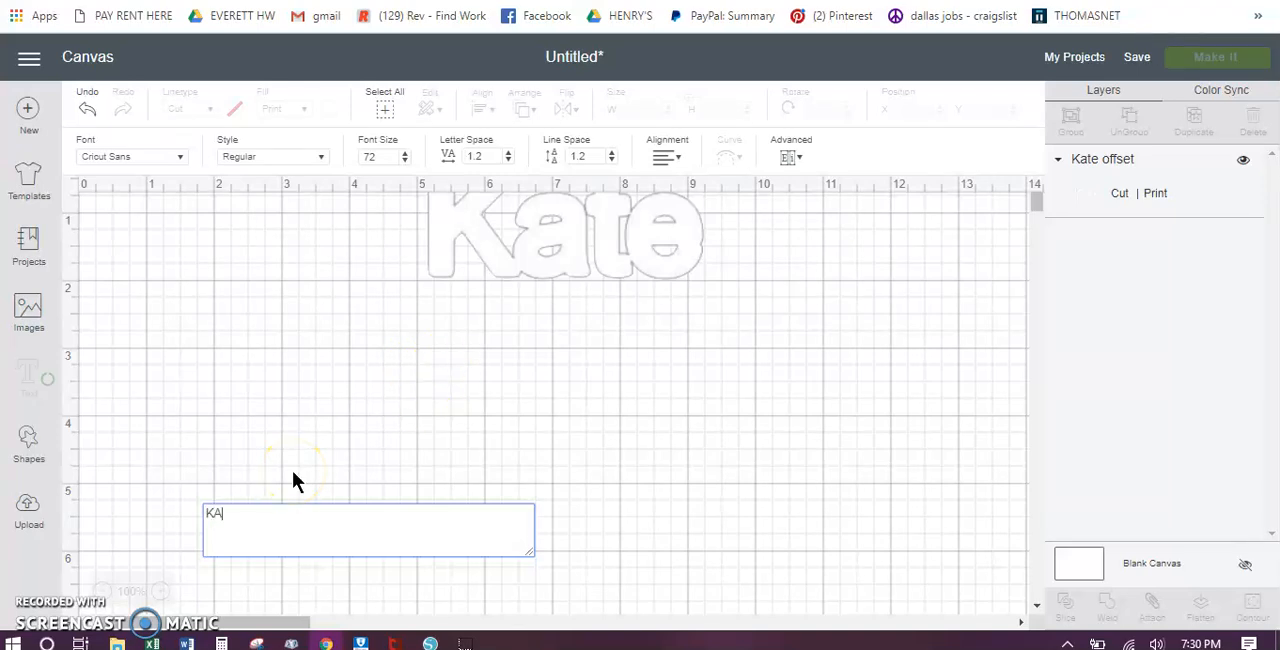
key("BackSpace")
key("BackSpace")
type("te")
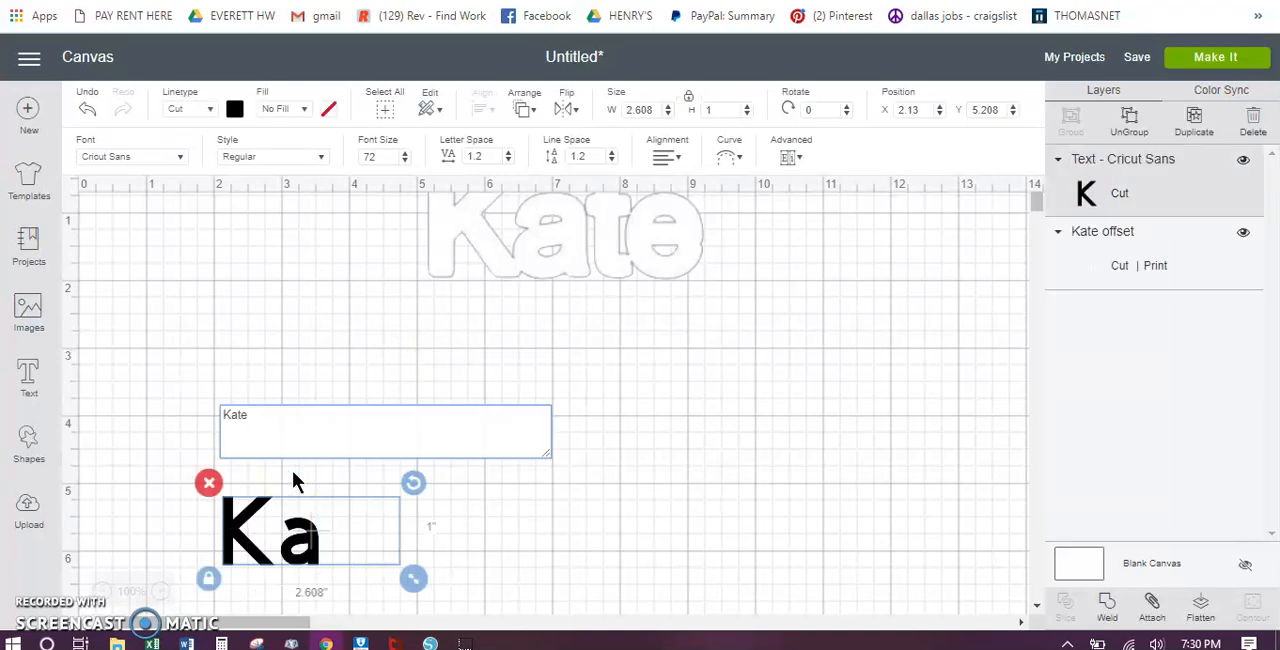
Step: Search the fonts for "arial" and apply Arial to the name text
left_click(176, 158)
left_click(710, 123)
type("arial")
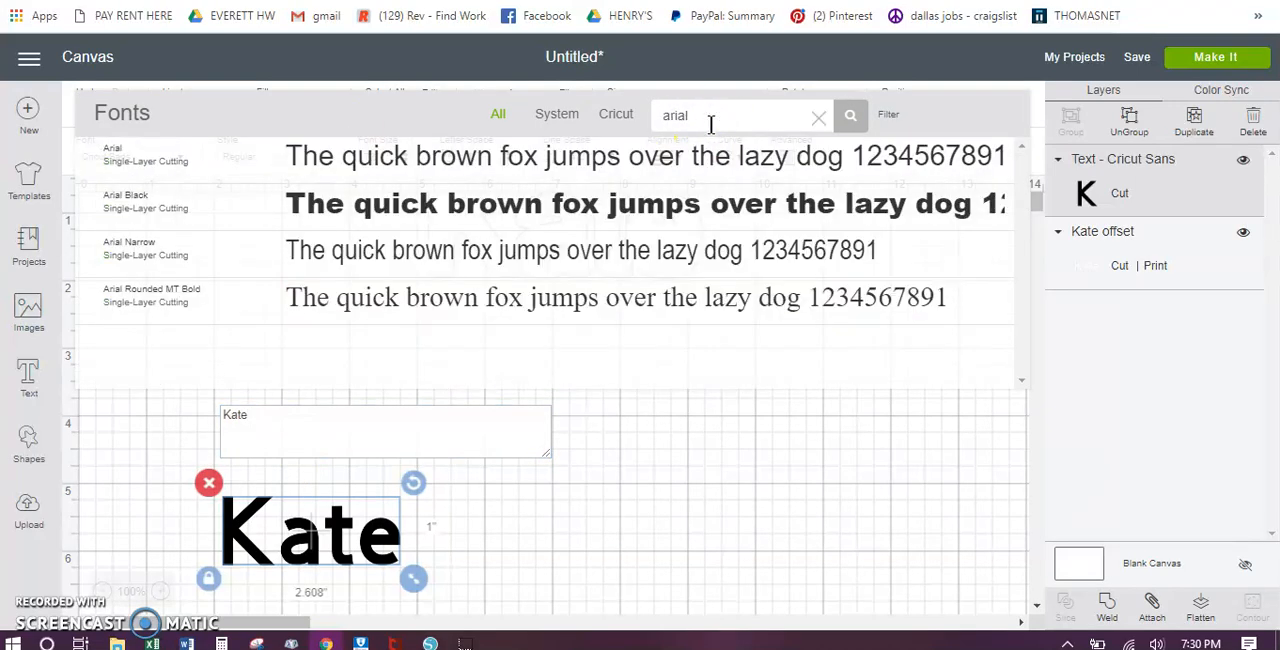
left_click(351, 163)
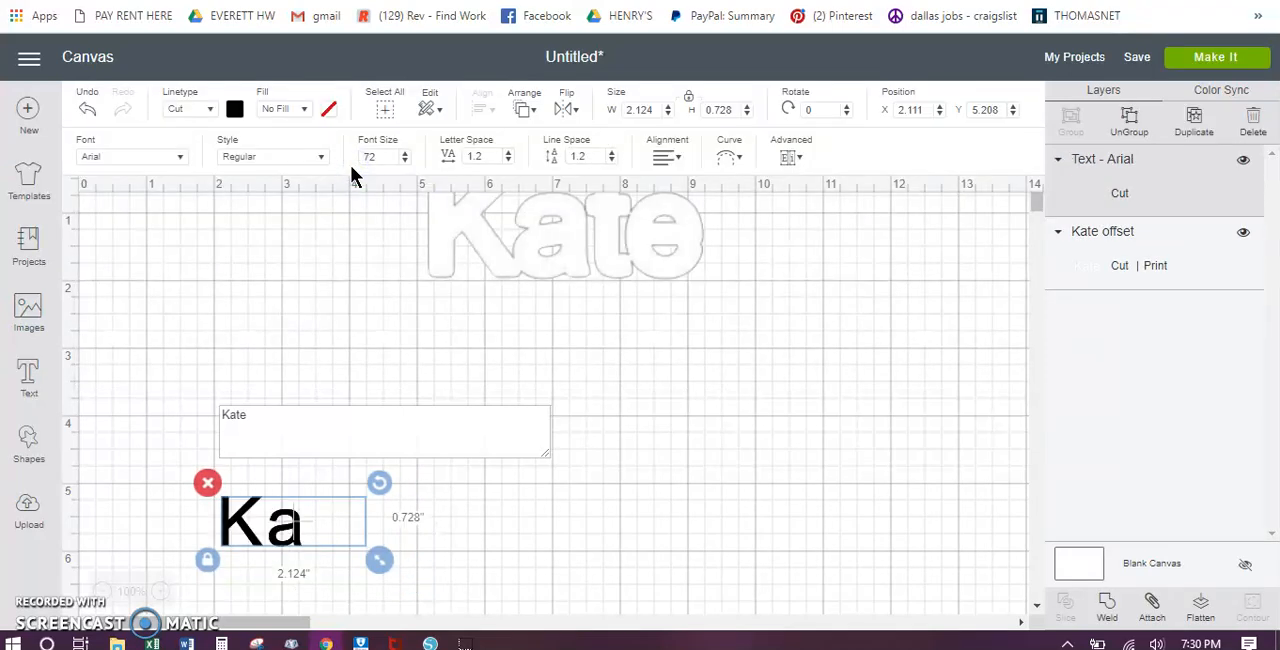
Step: Enlarge the black text to about 3.61 in wide by 1.24 in high and position it directly beneath the offset outline
left_click_drag(345, 543, 718, 468)
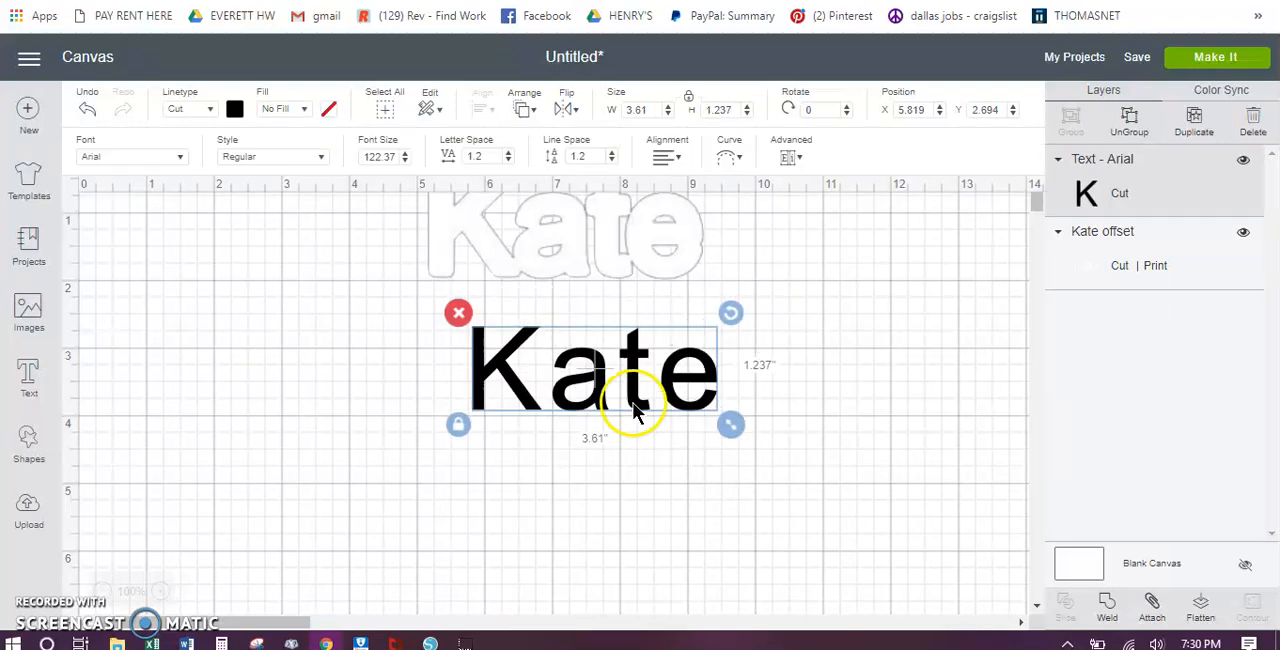
scroll(869, 370, "down", 1)
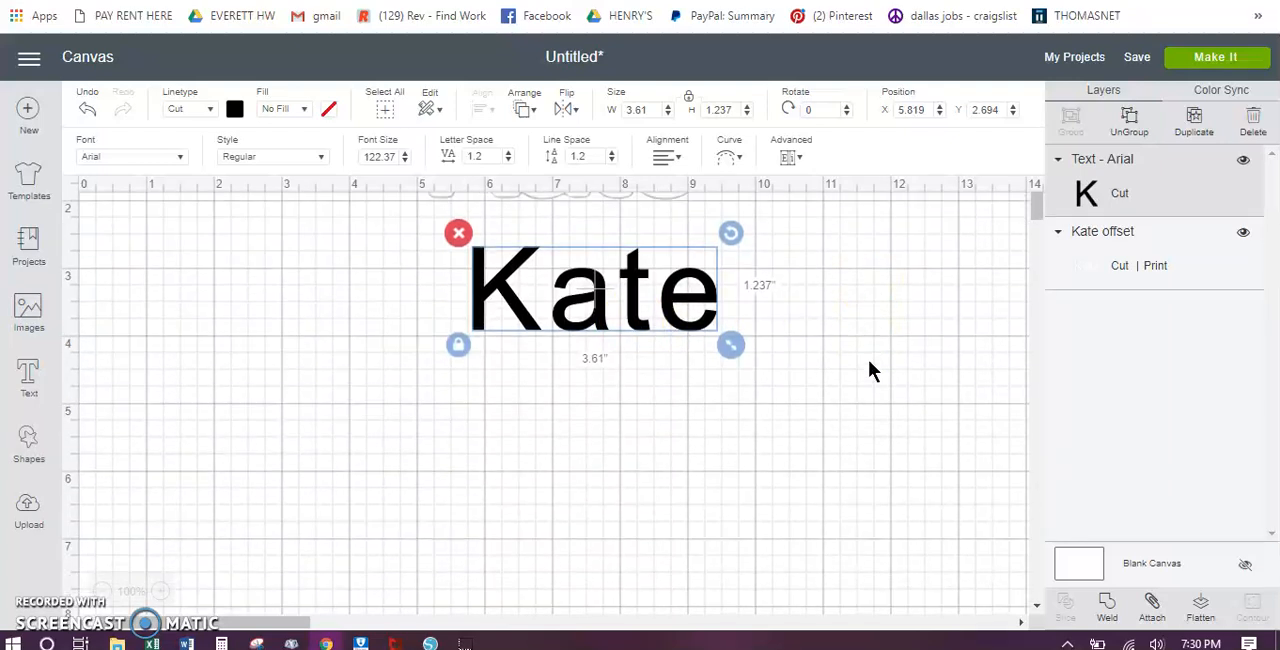
scroll(869, 345, "up", 1)
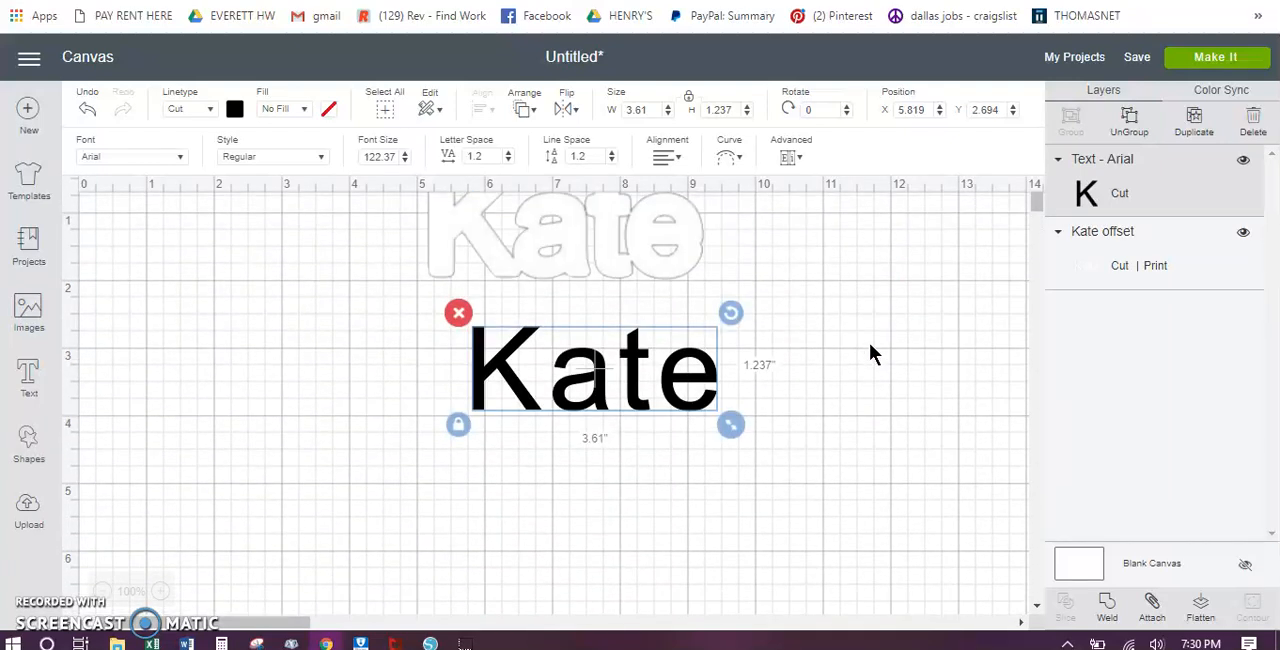
left_click_drag(590, 238, 600, 267)
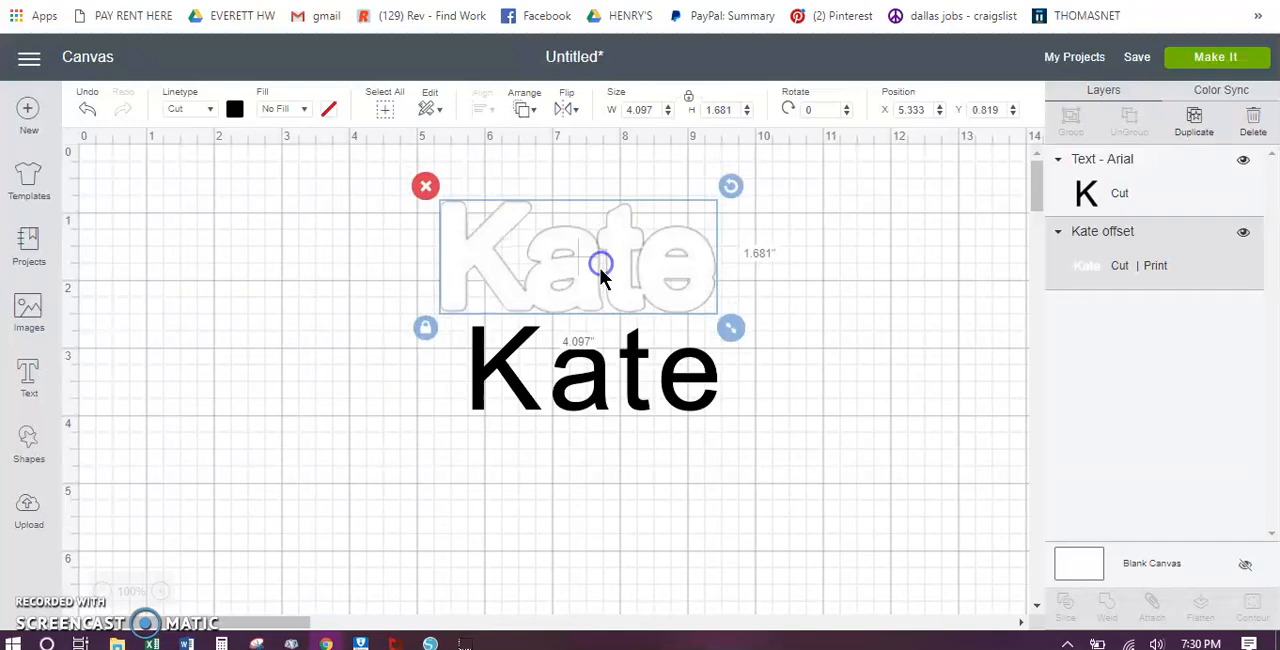
left_click_drag(571, 371, 560, 410)
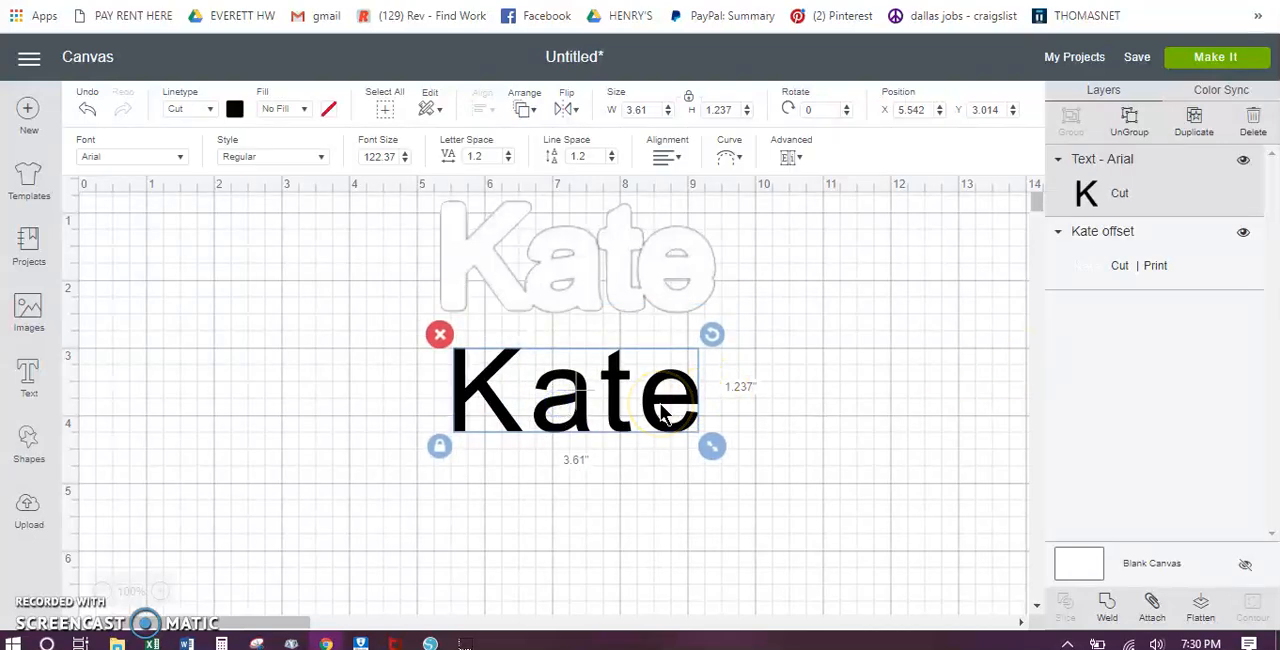
Step: Ungroup the text and fit the first letter inside its outline at about 1.16 in wide by 1.33 in high
left_click(1133, 120)
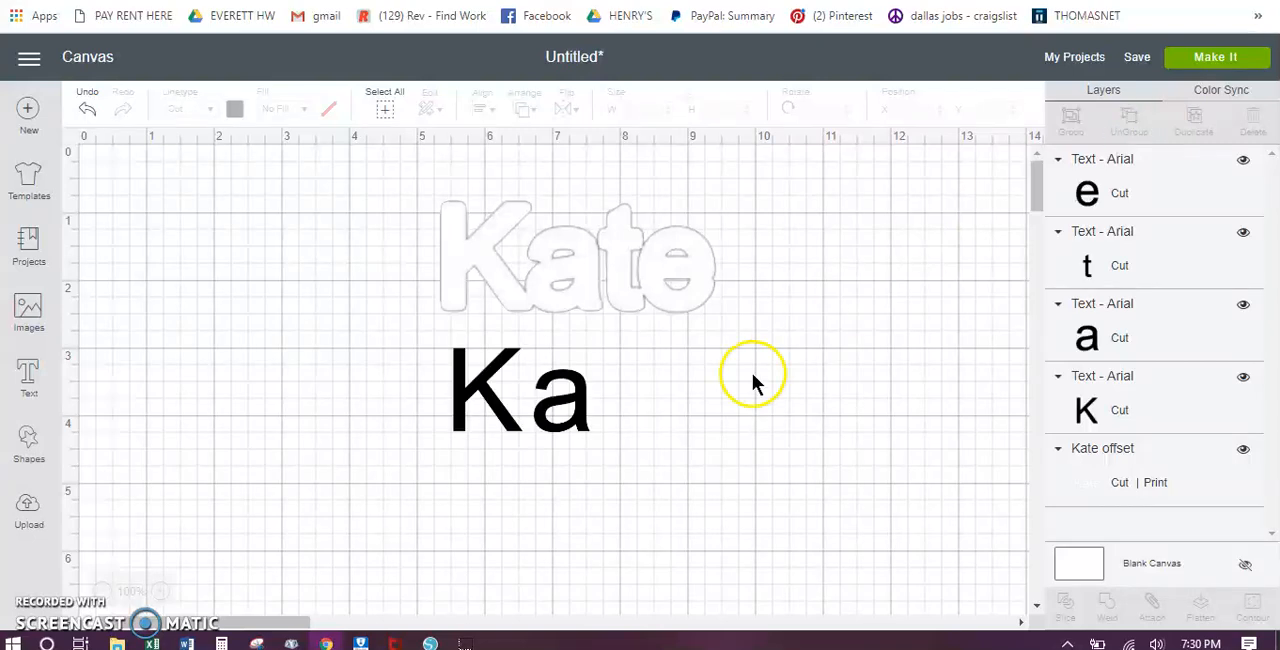
left_click(479, 385)
left_click_drag(479, 385, 470, 242)
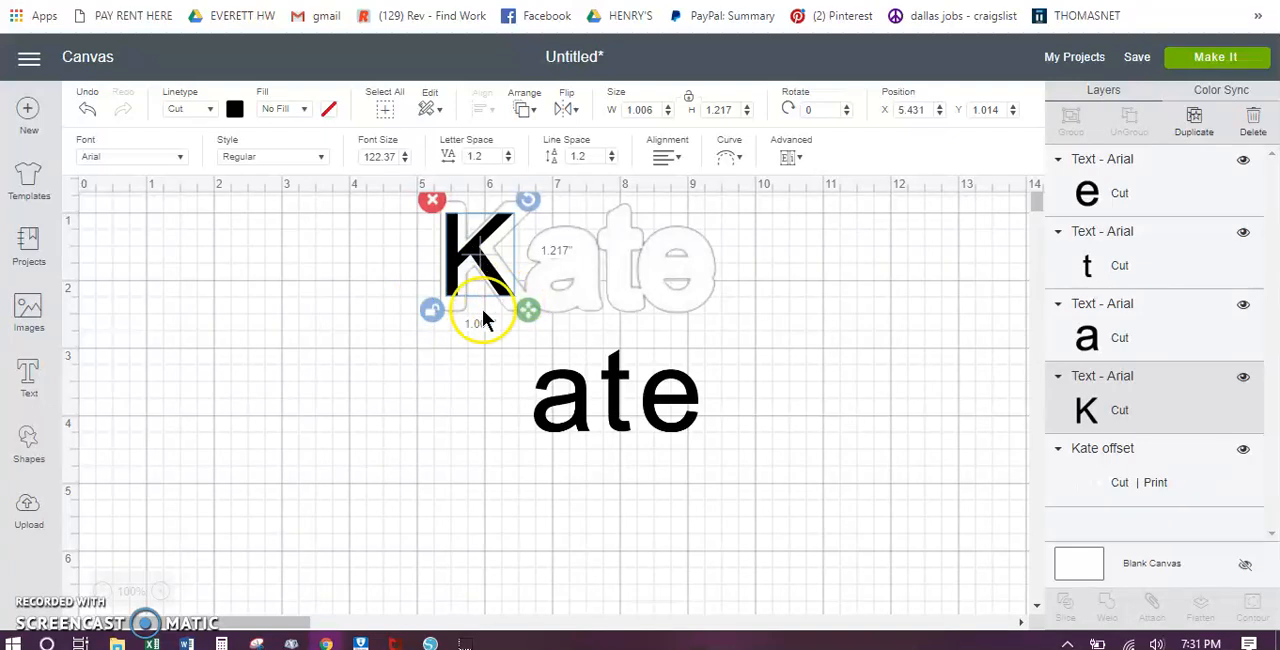
left_click_drag(523, 316, 534, 318)
left_click(478, 260)
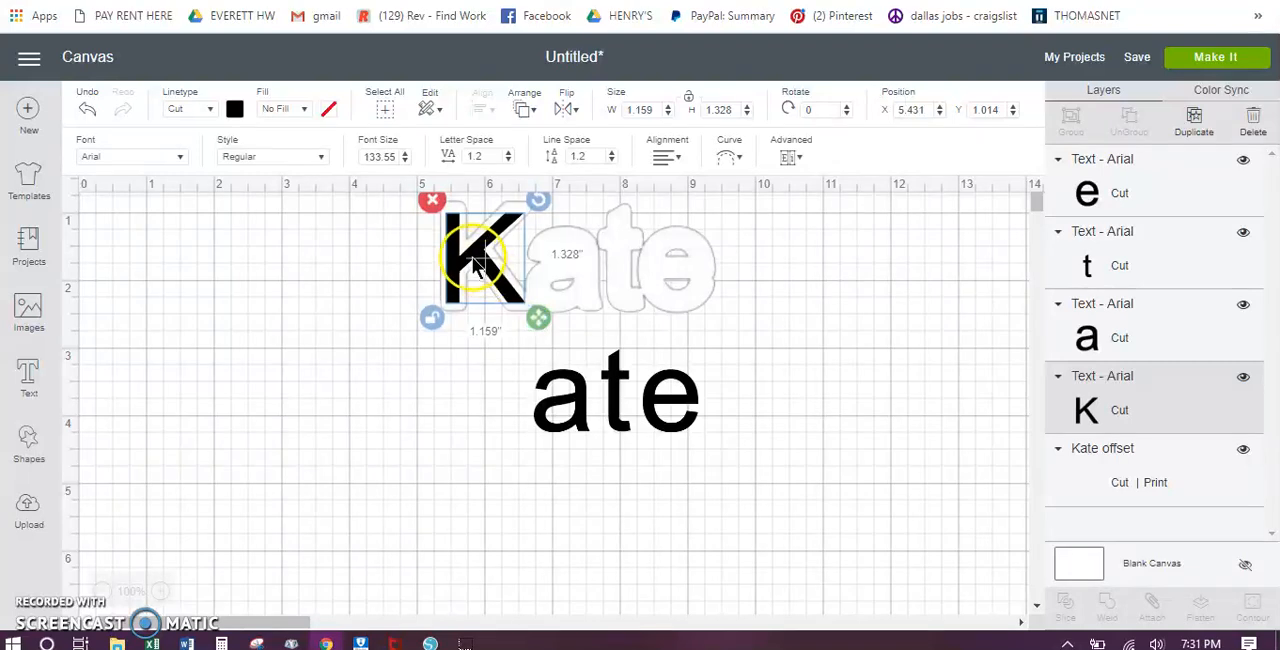
left_click_drag(472, 254, 472, 250)
Step: Move the second letter into its outline and stretch it to fit, after slightly adjusting the first letter's size
left_click_drag(549, 376, 549, 248)
left_click(508, 290)
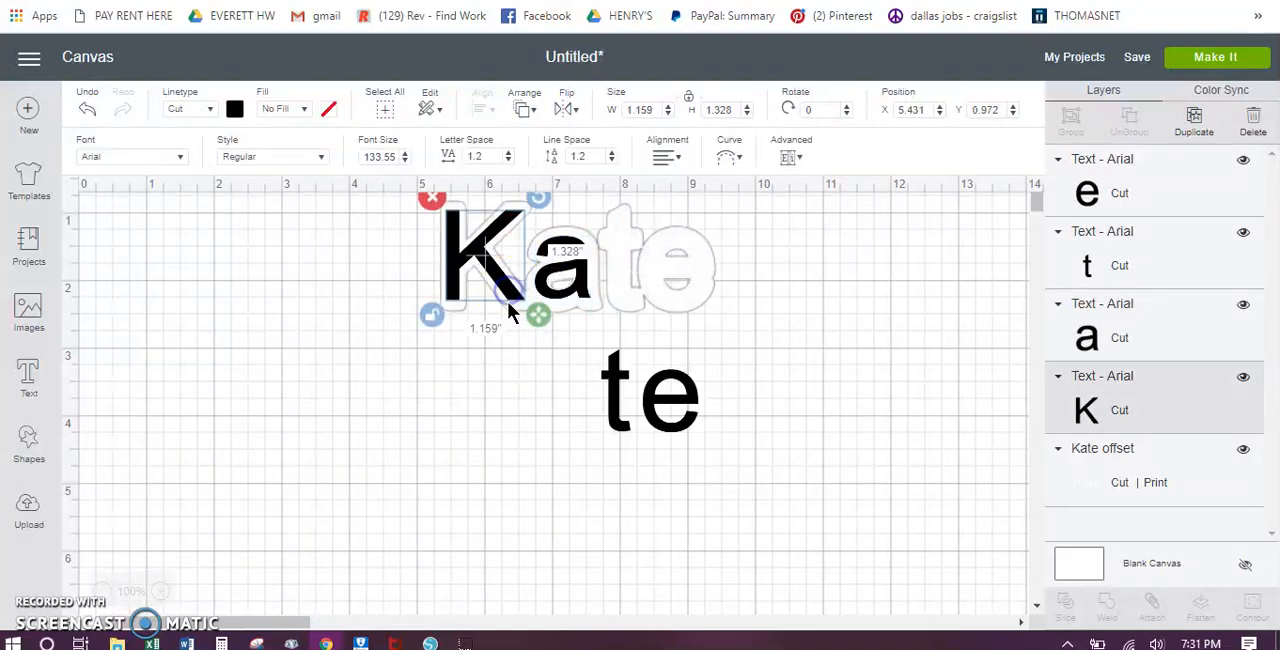
left_click_drag(531, 312, 586, 290)
left_click(570, 300)
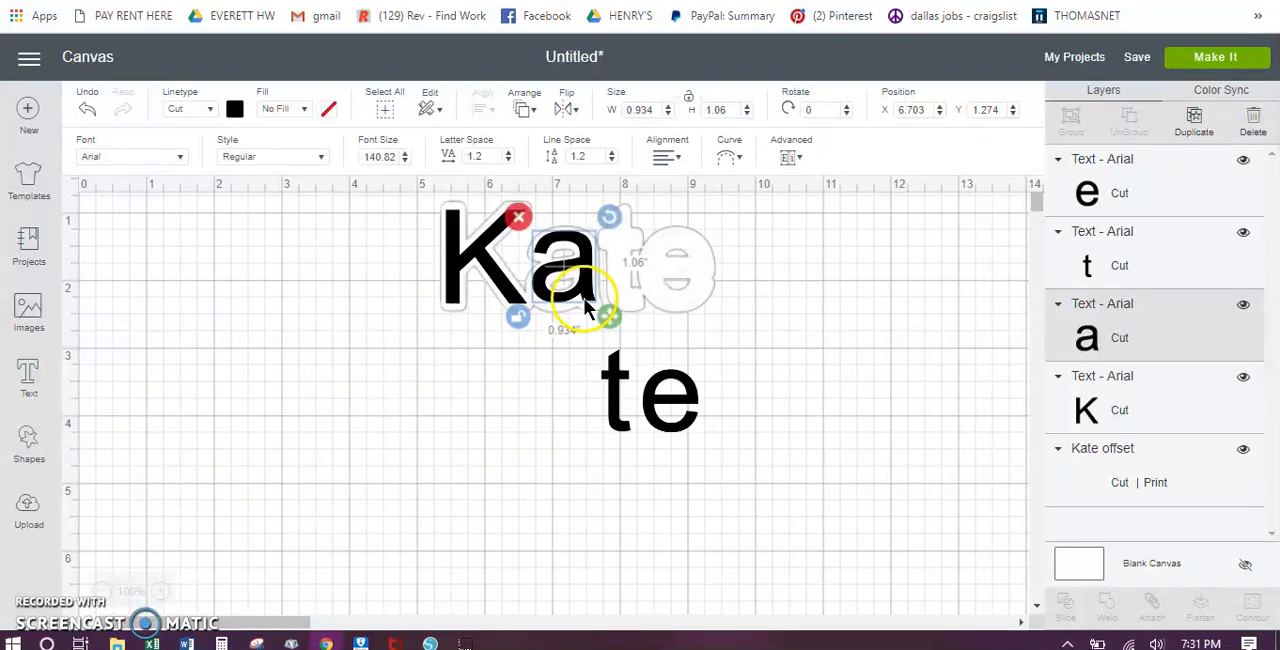
left_click_drag(607, 315, 606, 326)
Step: Move the third letter into its outline and enlarge it to fit
left_click(612, 393)
left_click_drag(612, 393, 621, 252)
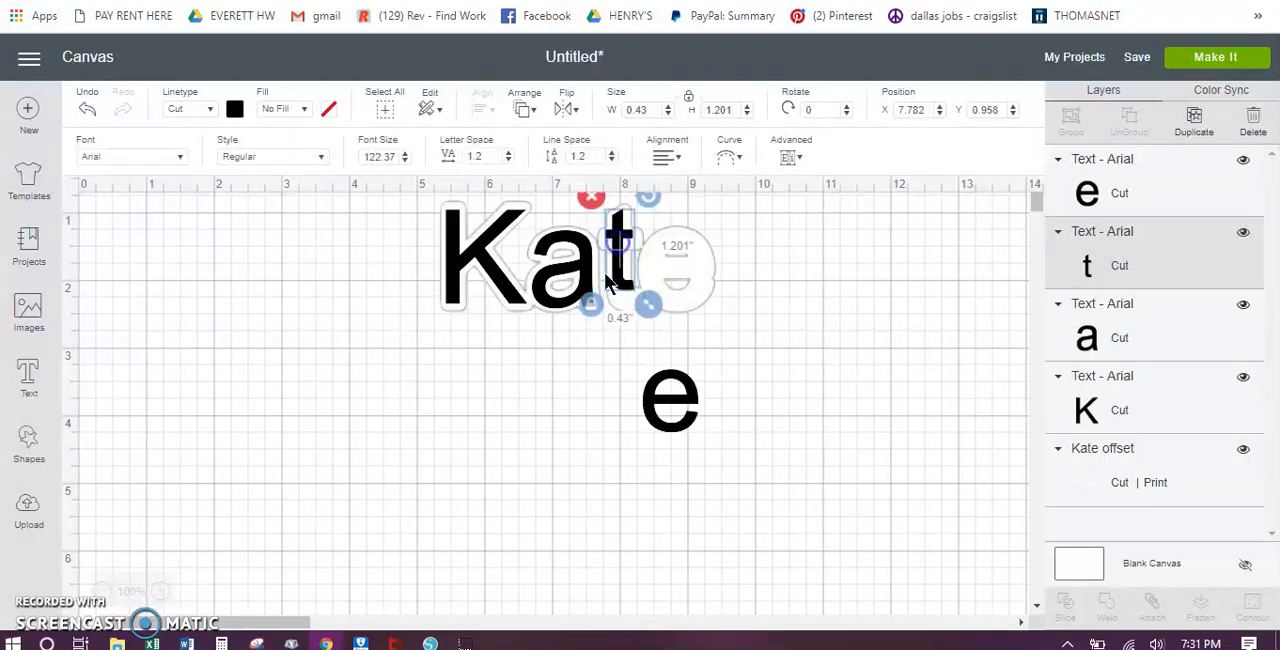
left_click_drag(642, 313, 649, 320)
Step: Move the fourth letter into its outline and enlarge it to fit
left_click_drag(655, 382, 660, 248)
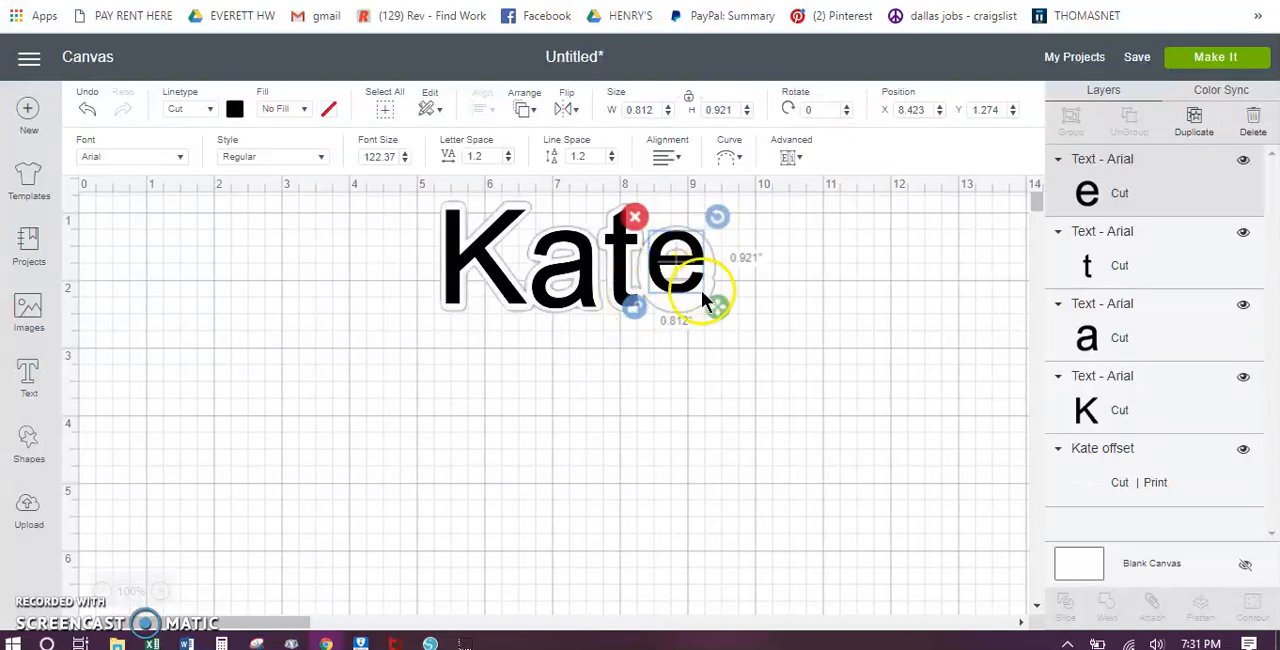
left_click_drag(716, 306, 723, 325)
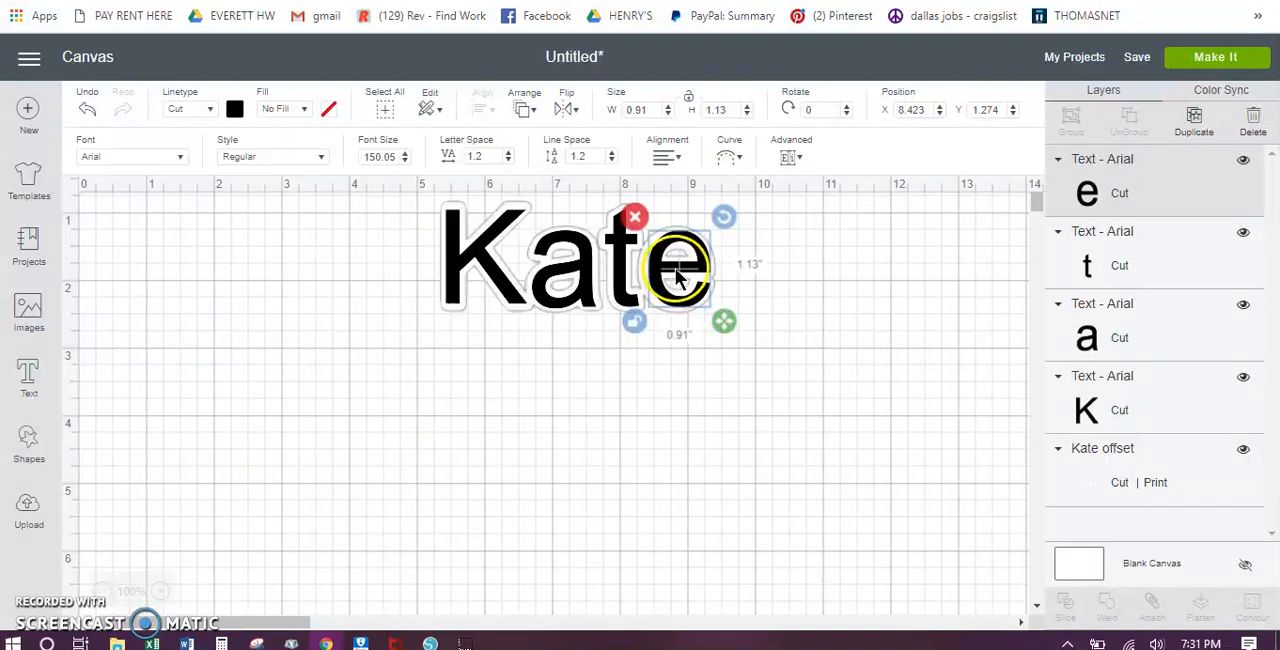
left_click_drag(676, 270, 671, 277)
left_click_drag(704, 318, 718, 318)
left_click(782, 296)
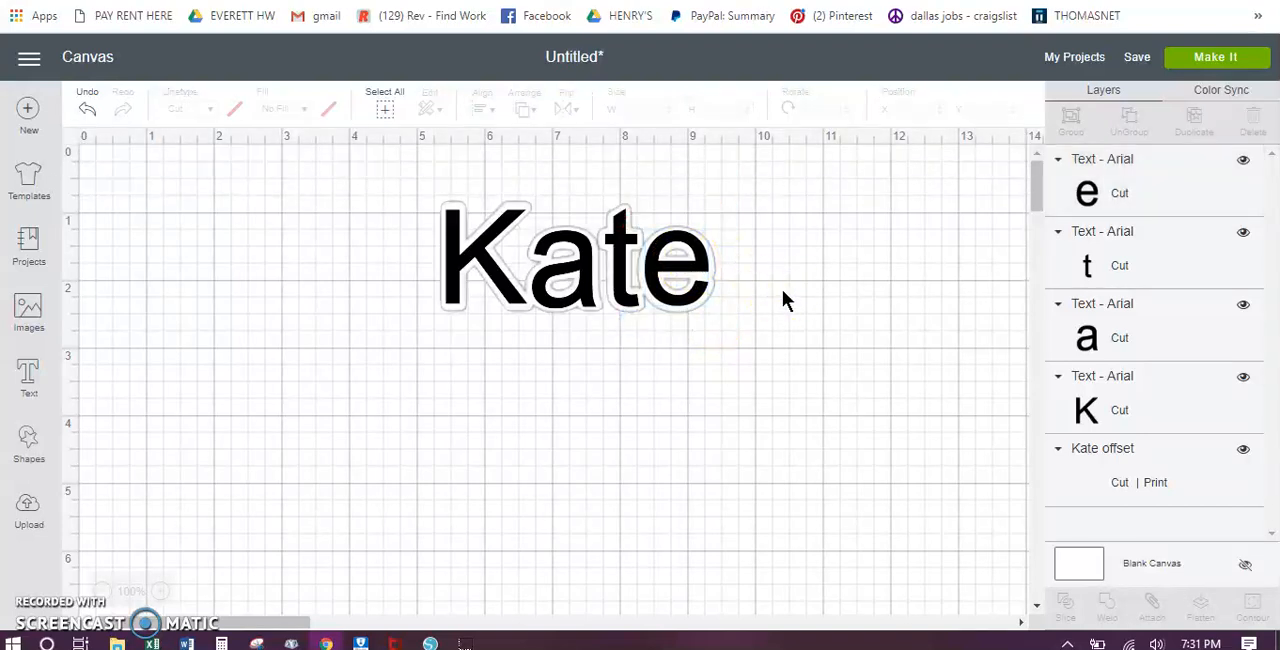
Step: Fine-tune the fourth letter's position and size inside its outline, at about 0.94 in wide by 1.14 in high
left_click(690, 275)
left_click_drag(690, 275, 695, 272)
left_click(752, 296)
left_click(690, 303)
left_click_drag(720, 315, 720, 321)
left_click(749, 313)
left_click(693, 313)
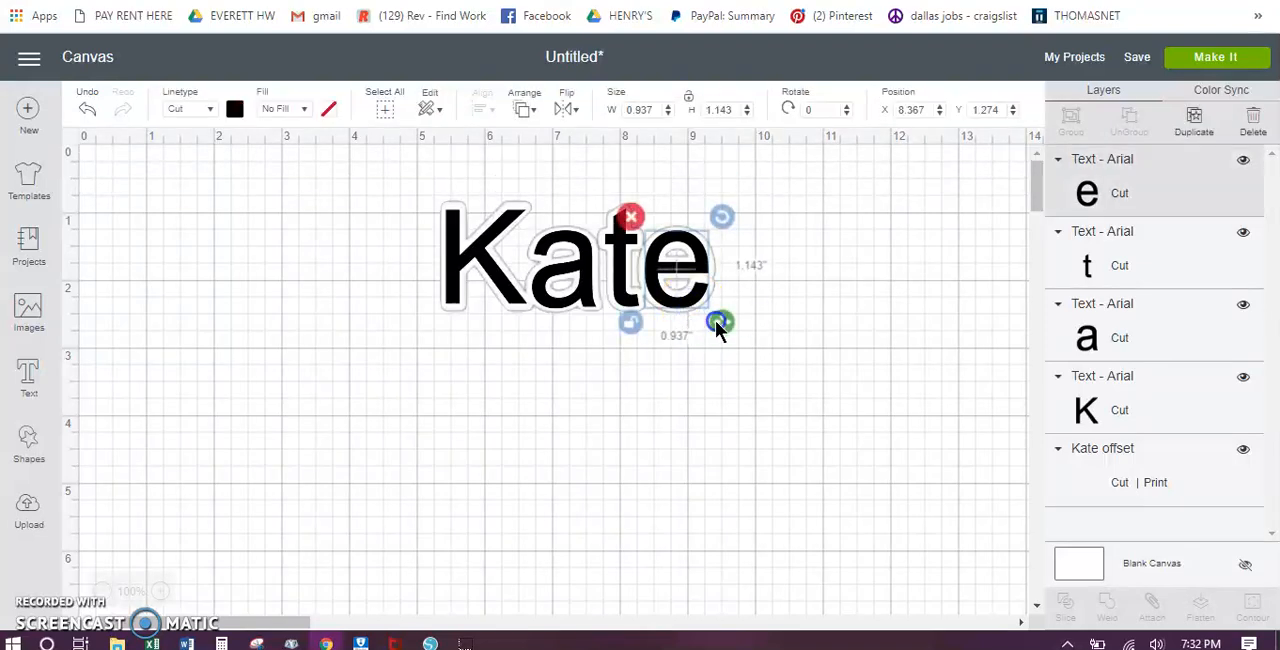
left_click_drag(715, 320, 715, 319)
left_click(782, 312)
left_click(678, 298)
left_click(763, 322)
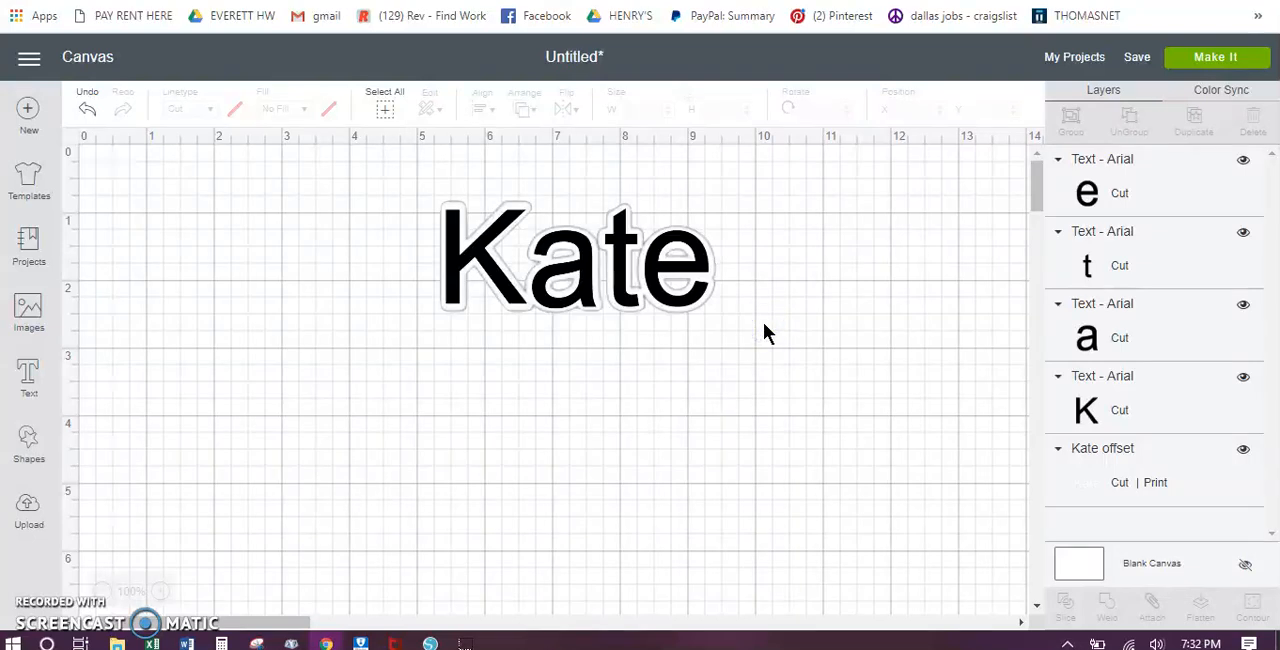
Step: Move the offset outline straight down, clear of the letters, to about X 5.35 in and Y 4.51 in
left_click(594, 235)
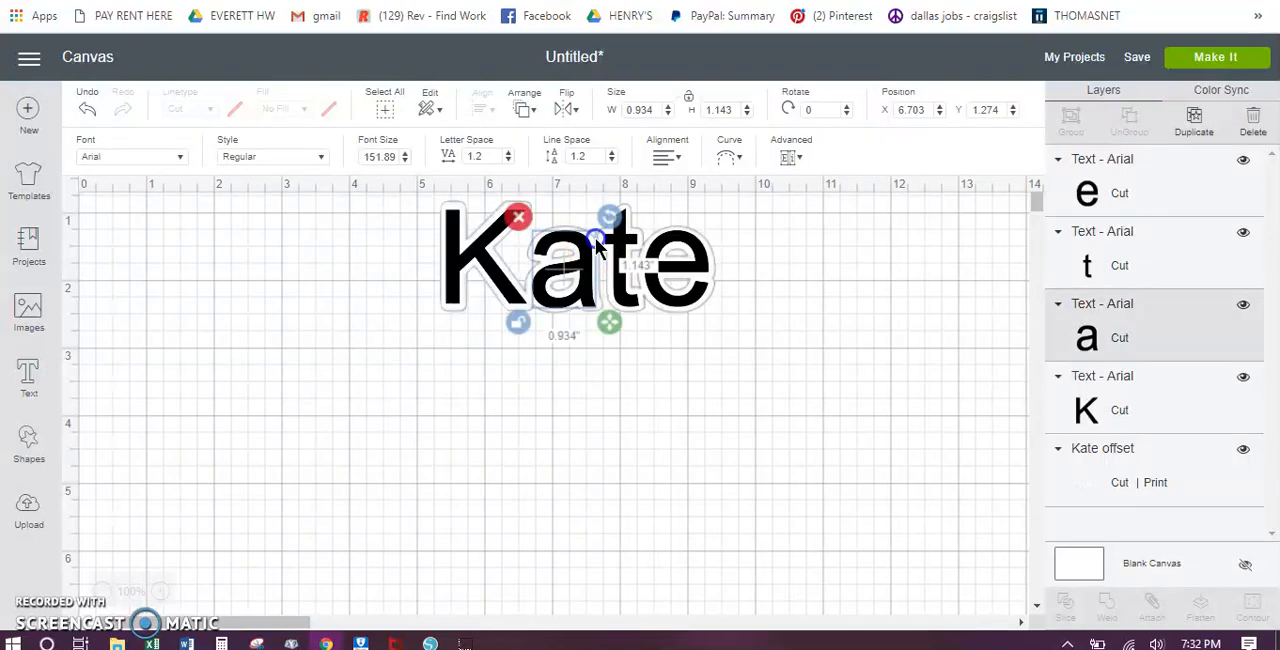
left_click(651, 251)
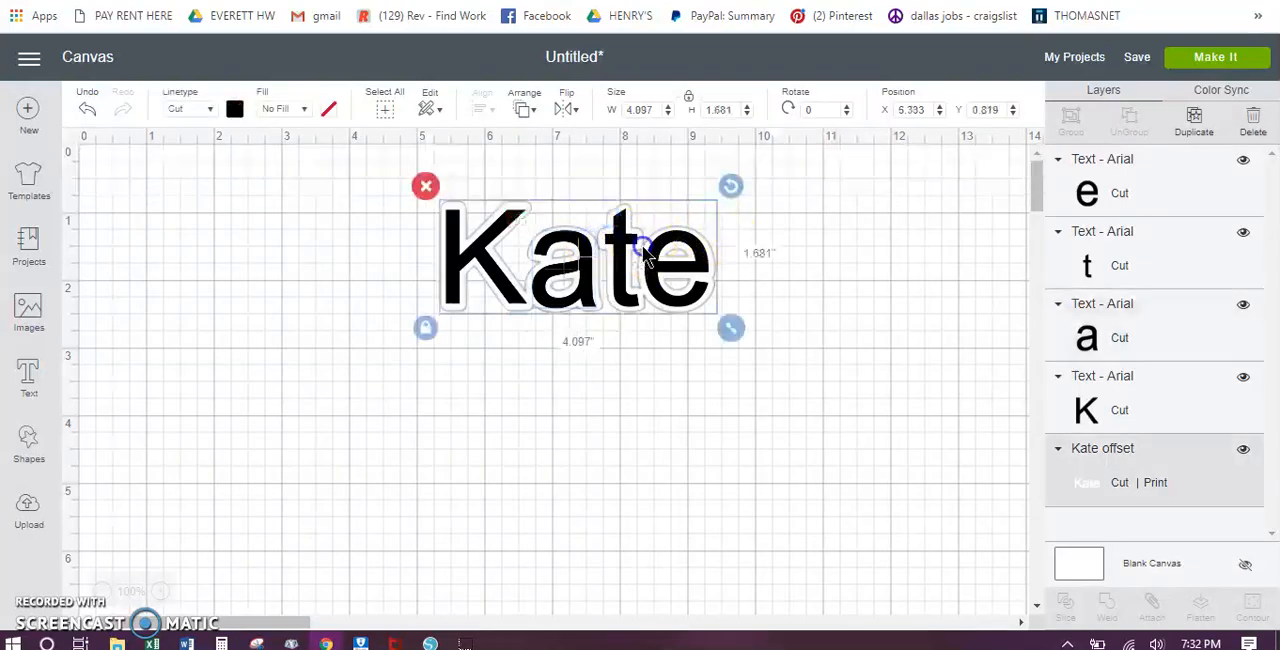
left_click_drag(651, 251, 644, 498)
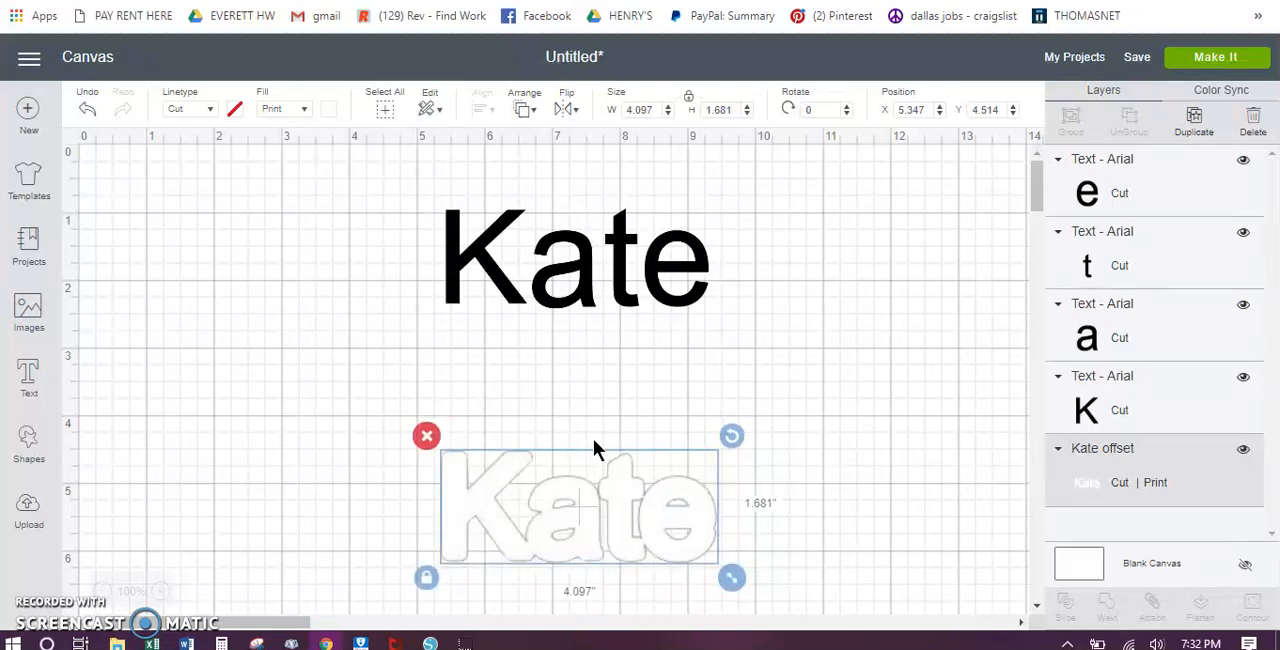
Step: Weld the four black letters into one shape
left_click_drag(408, 160, 791, 379)
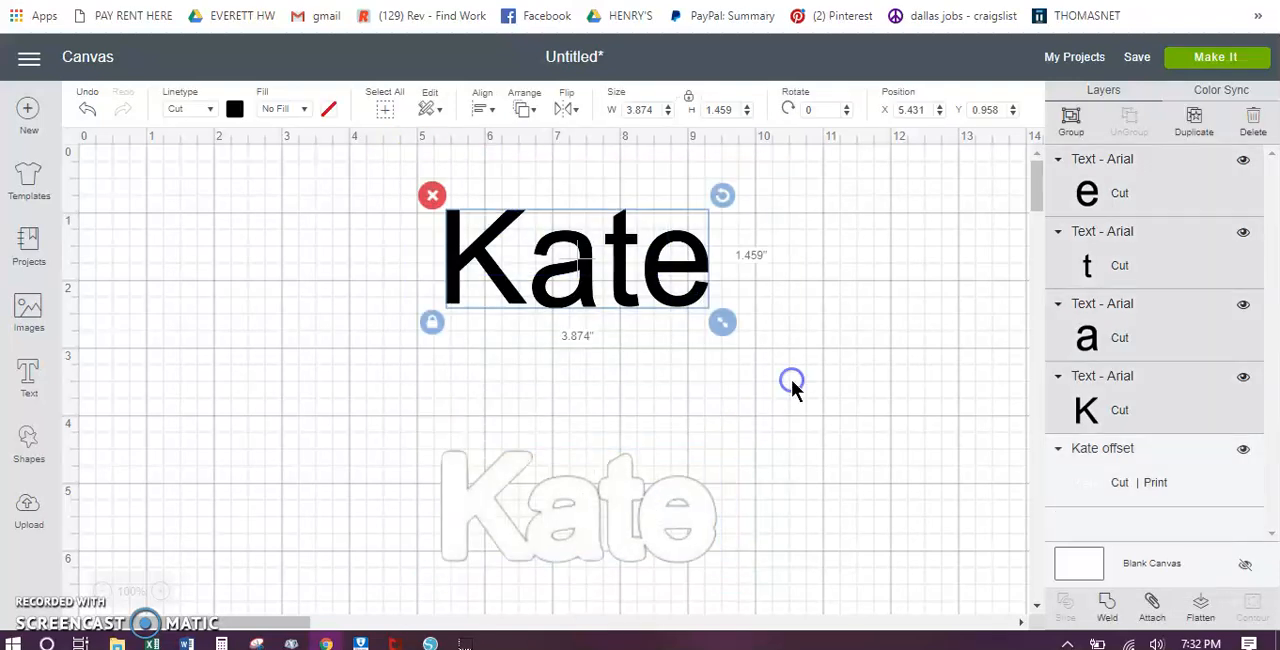
left_click(1107, 608)
left_click(680, 240)
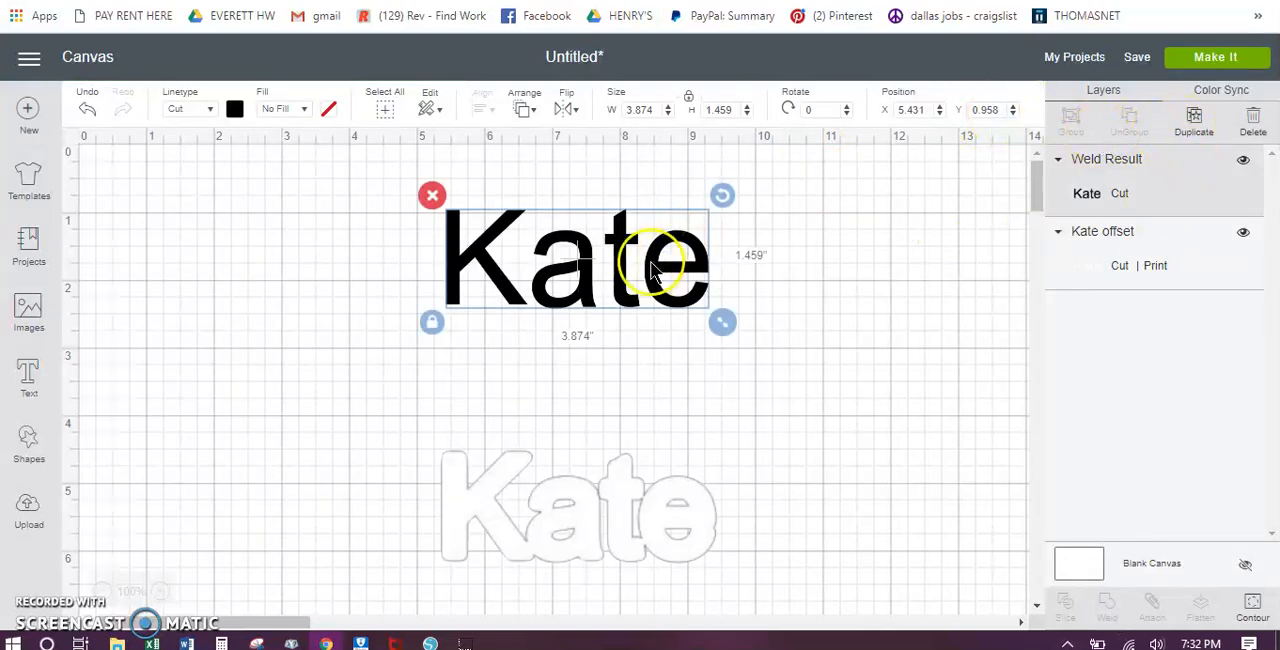
Step: Place the welded name near the canvas's upper-left corner at about X 0.67 in, Y 0.54 in, with the offset outline beside it
left_click_drag(602, 266, 607, 321)
left_click_drag(588, 459, 246, 186)
left_click_drag(494, 299, 454, 211)
left_click_drag(331, 221, 358, 235)
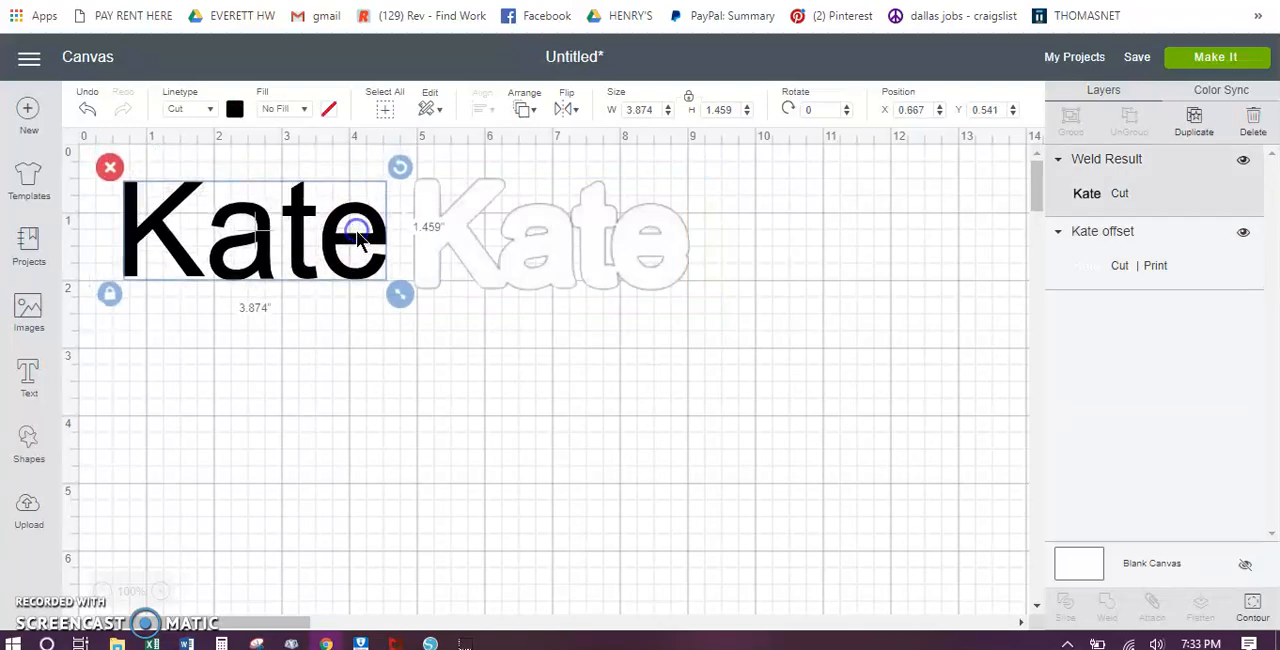
Step: Preview the outline and welded name on their prepared mats and return to the canvas
left_click(1258, 62)
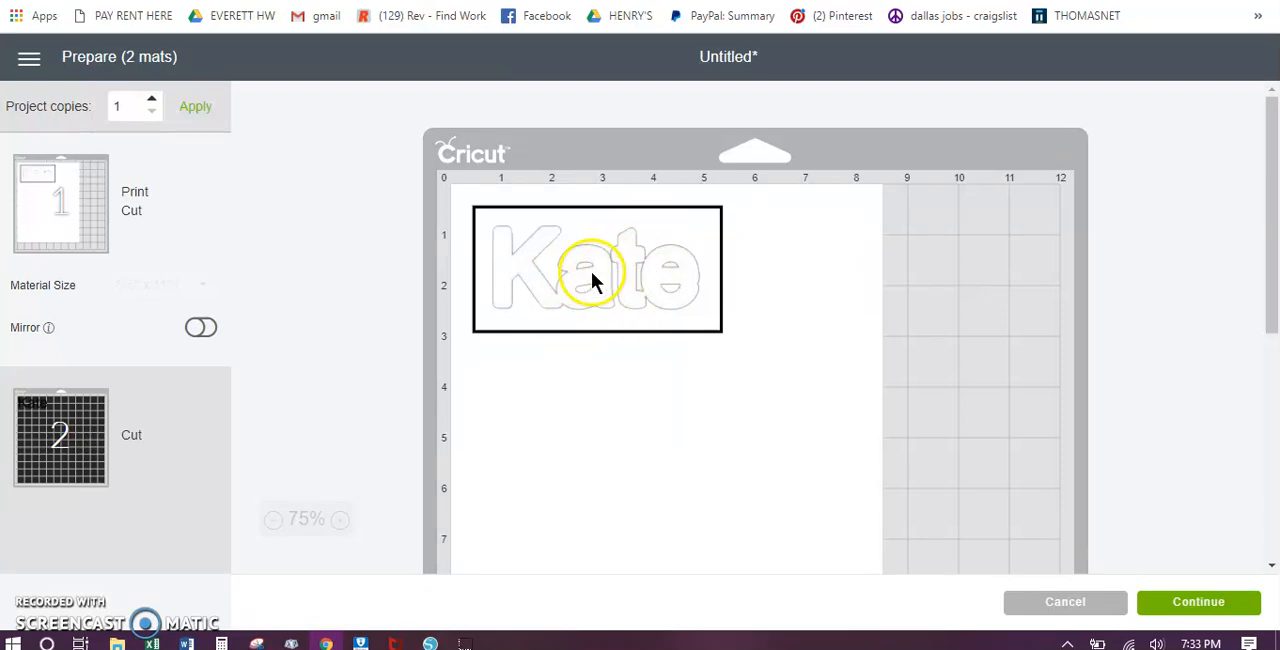
left_click(43, 434)
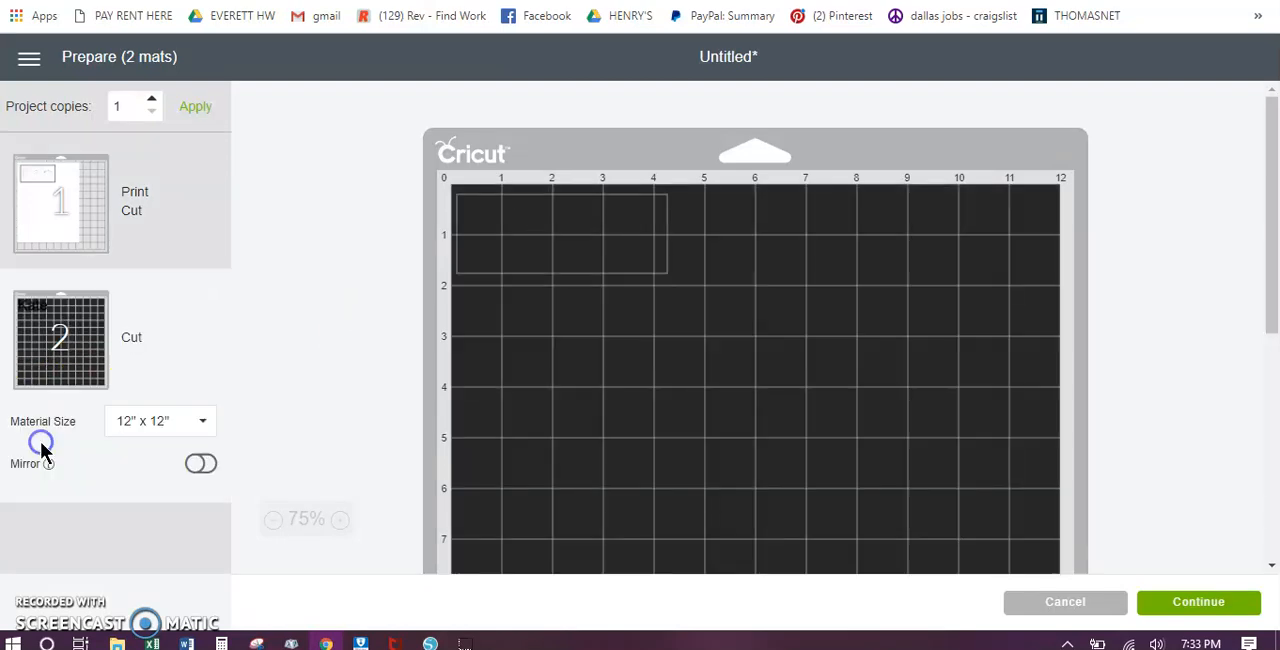
left_click(64, 216)
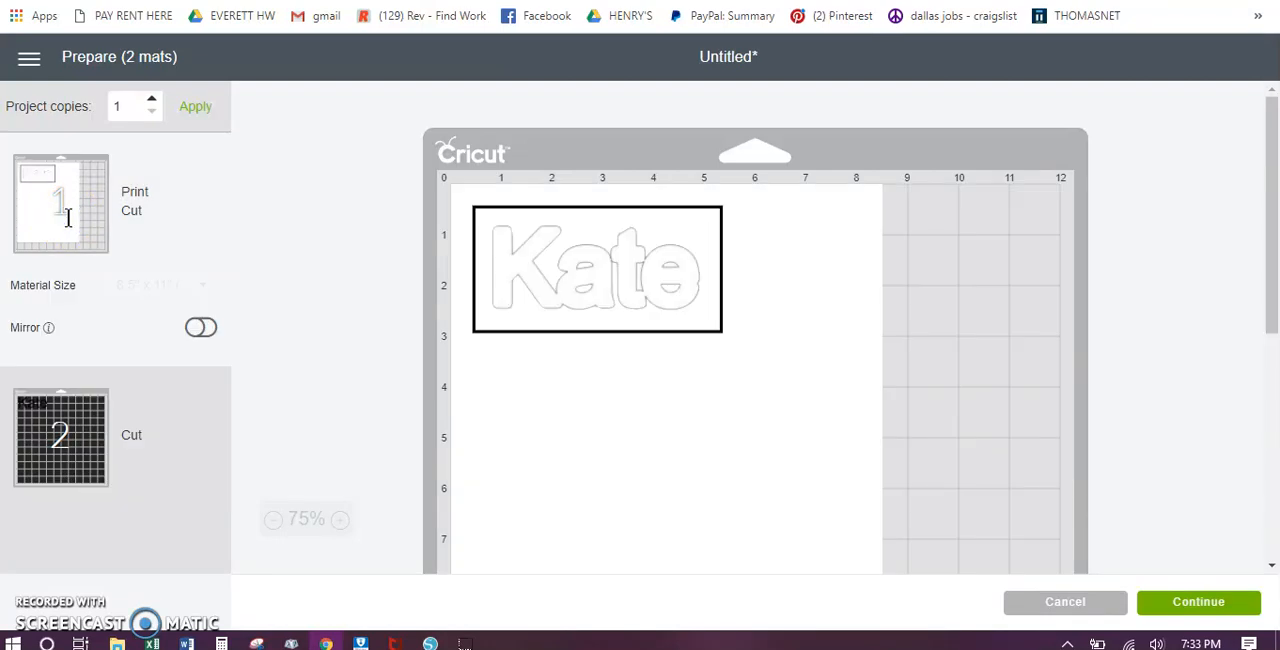
left_click(1070, 600)
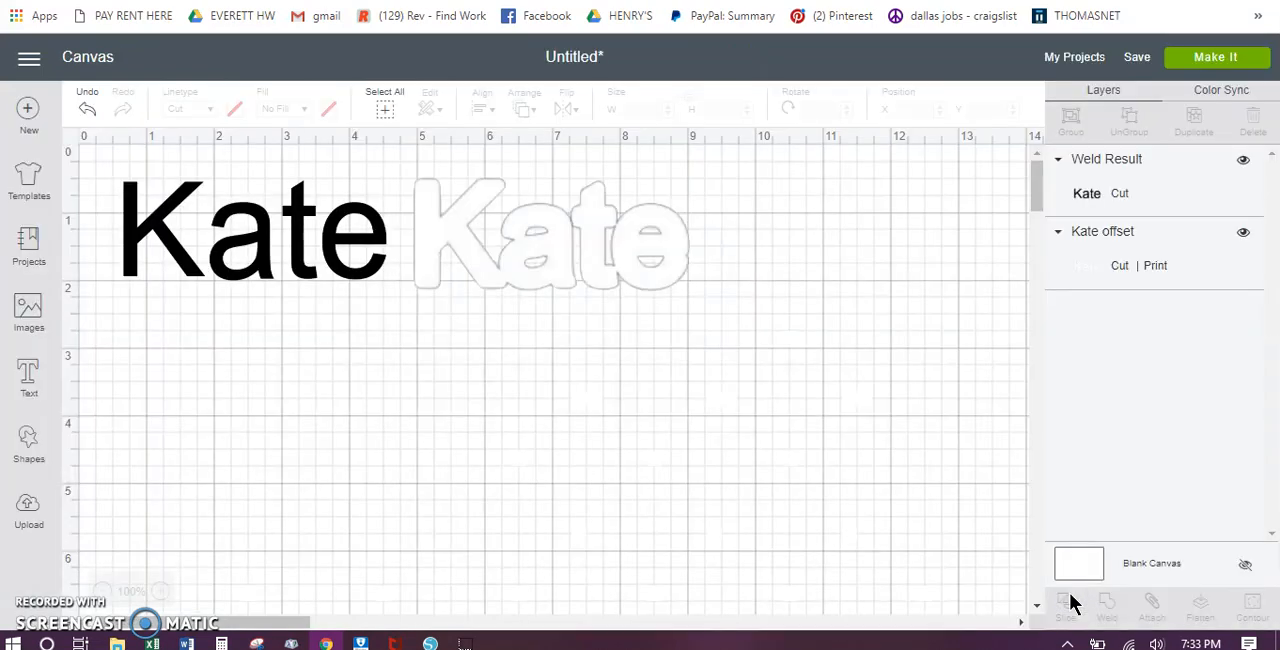
Step: Move the offset outline away from the welded name to about X 6.1 in, Y 1.19 in, and choose Cut as its linetype
left_click_drag(586, 248, 662, 290)
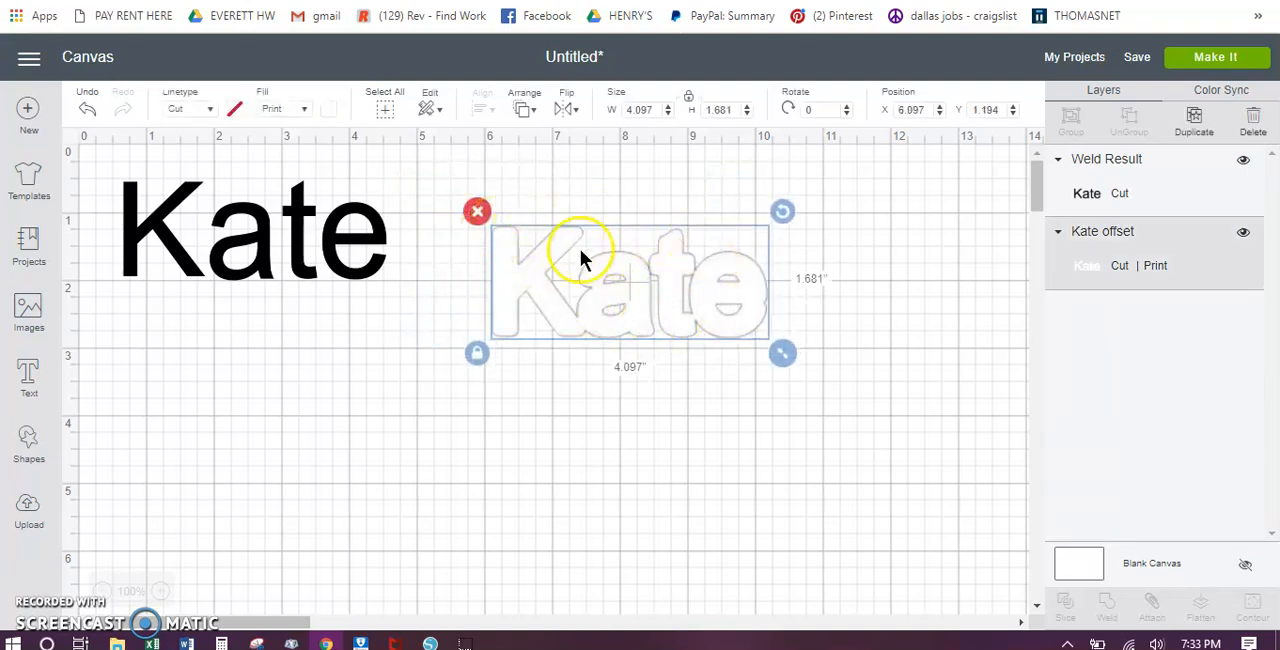
left_click(212, 108)
left_click(210, 136)
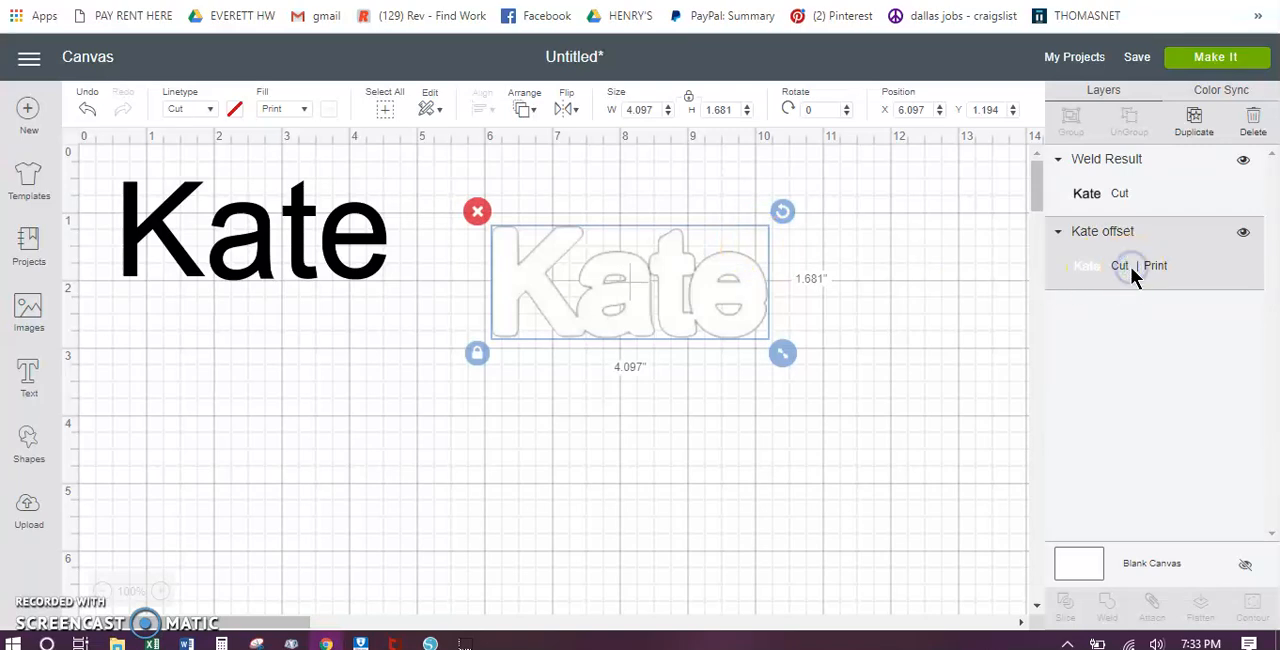
left_click(1244, 231)
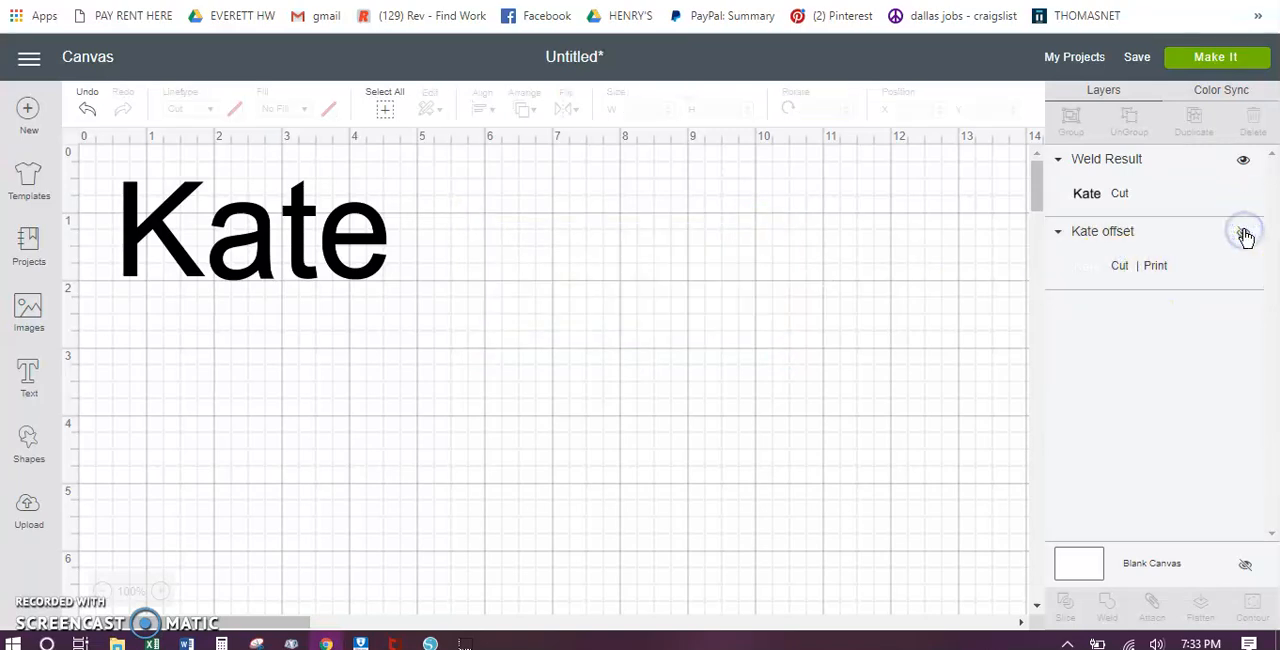
left_click(1244, 231)
left_click(842, 214)
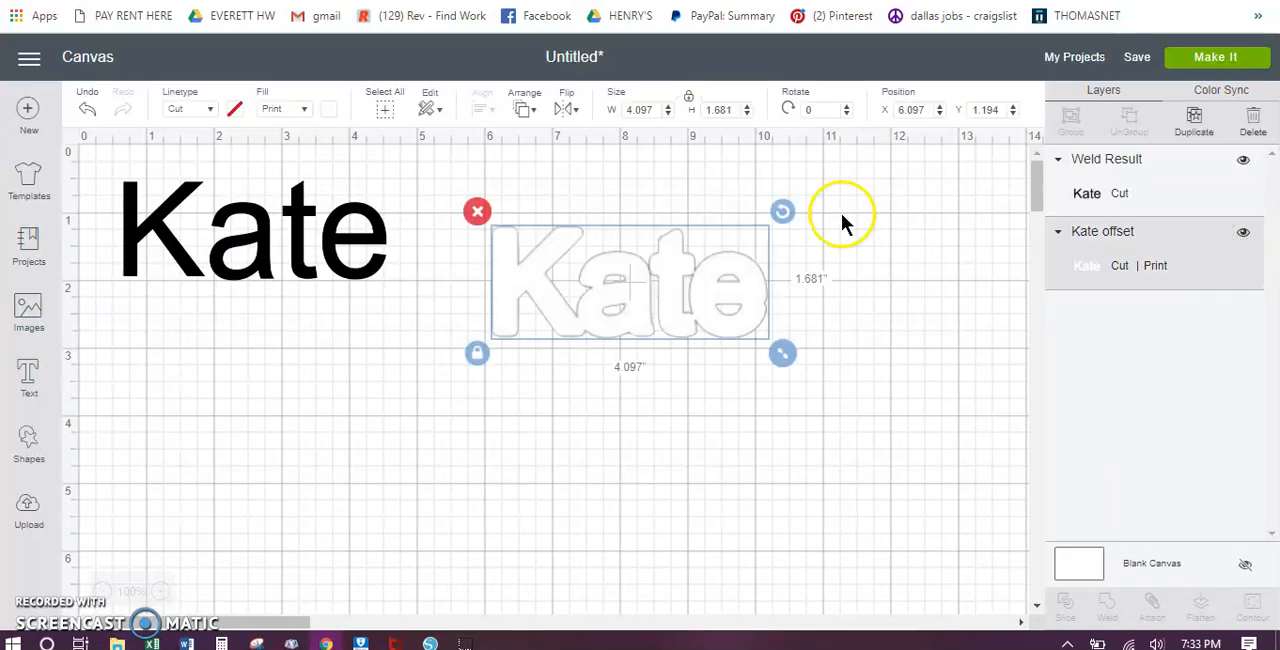
Step: Change the offset outline's fill from Print to No Fill
left_click(232, 110)
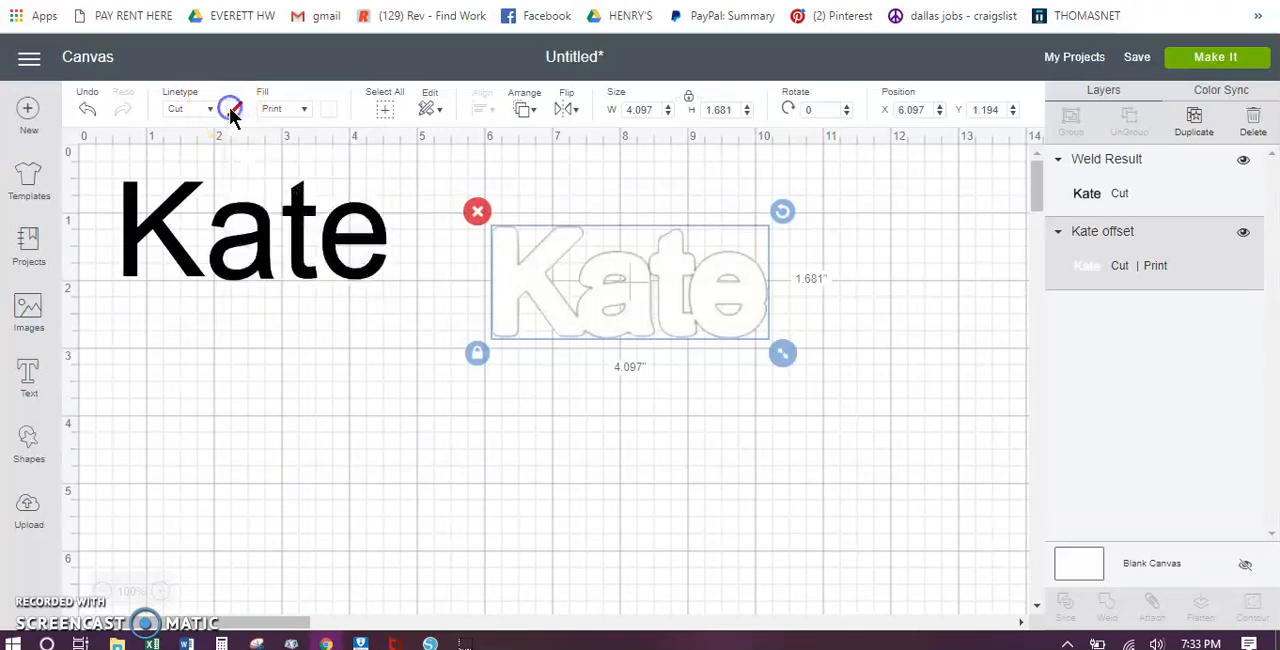
left_click(302, 110)
left_click(301, 135)
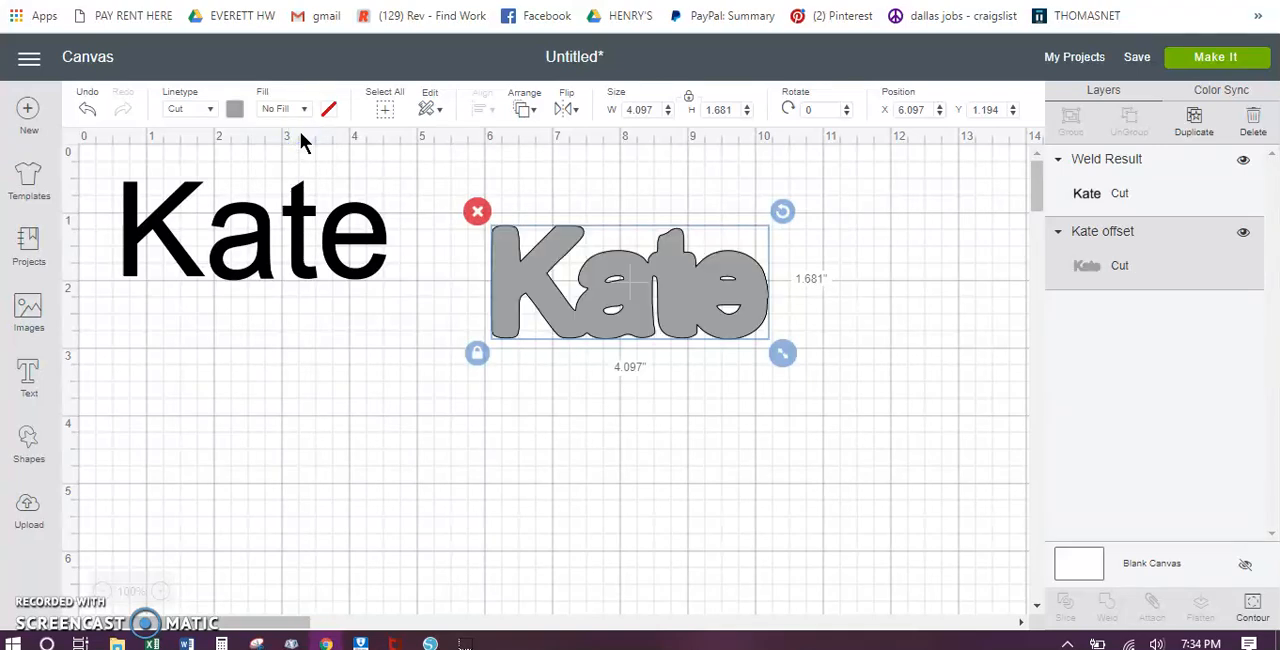
Step: Check both cut-only mats in the project preview and go back to the canvas
left_click(1245, 60)
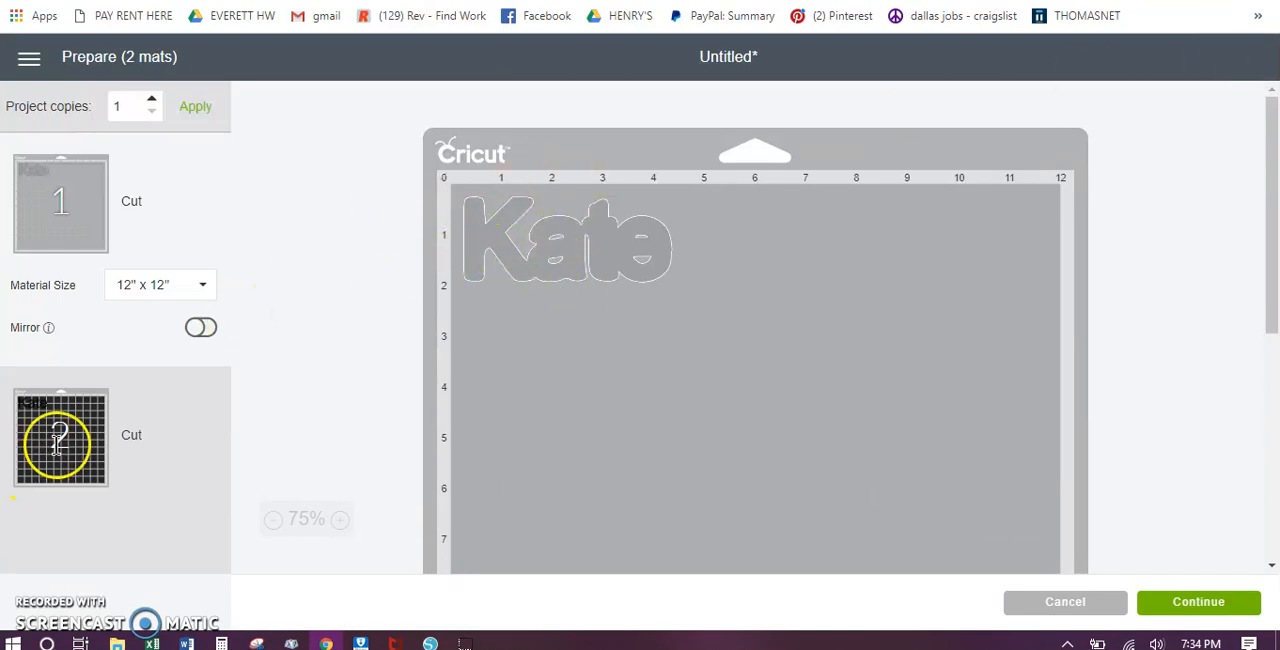
left_click(57, 443)
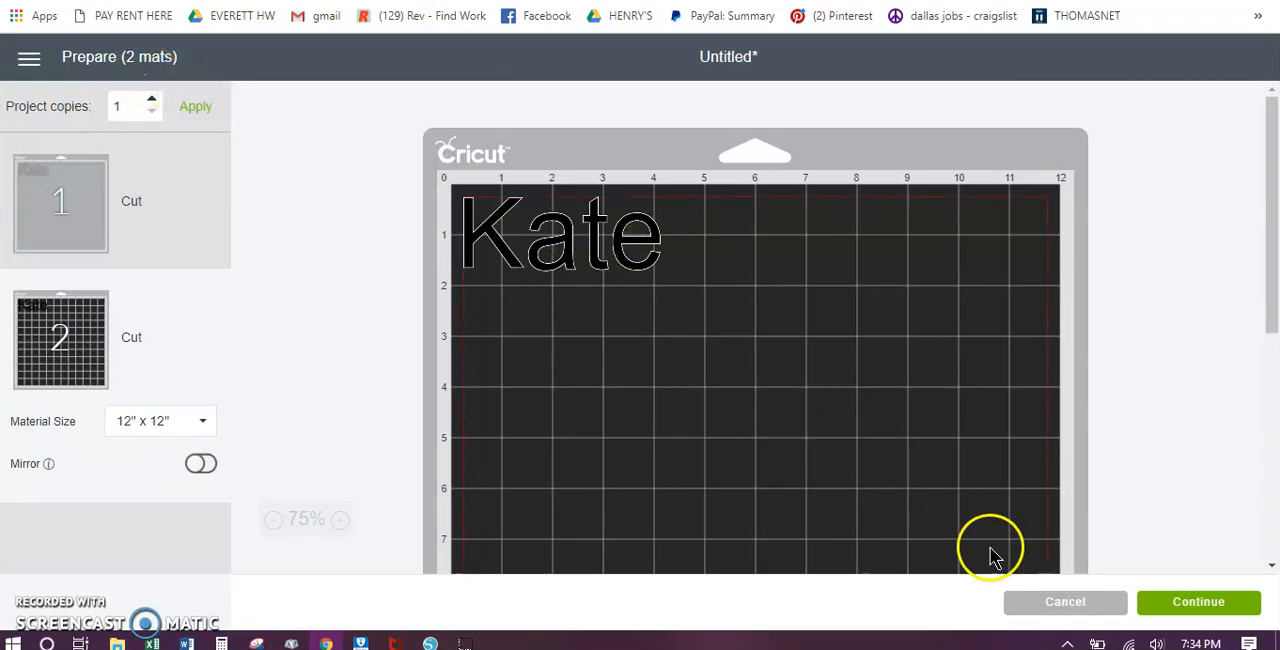
left_click(1055, 600)
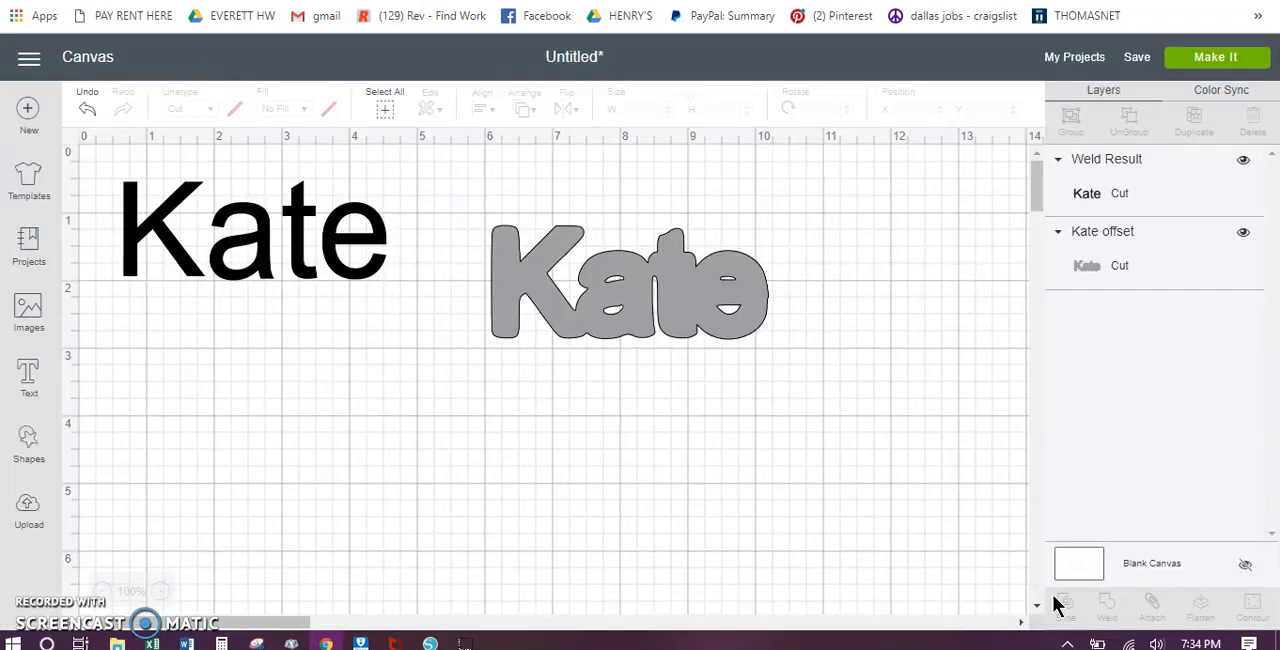